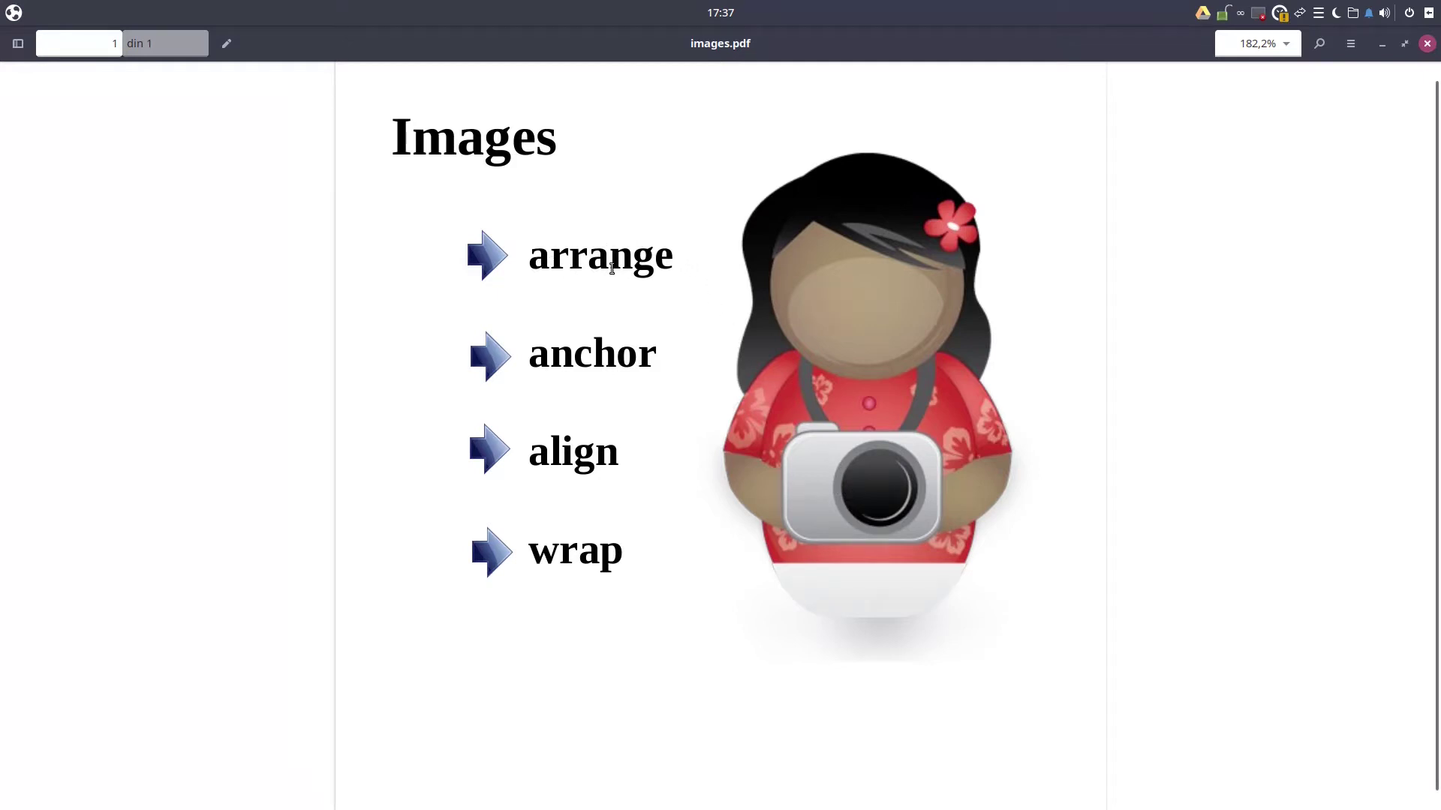
Switch to the Writer document and select the blue and green rectangles.
key(alt+Tab)
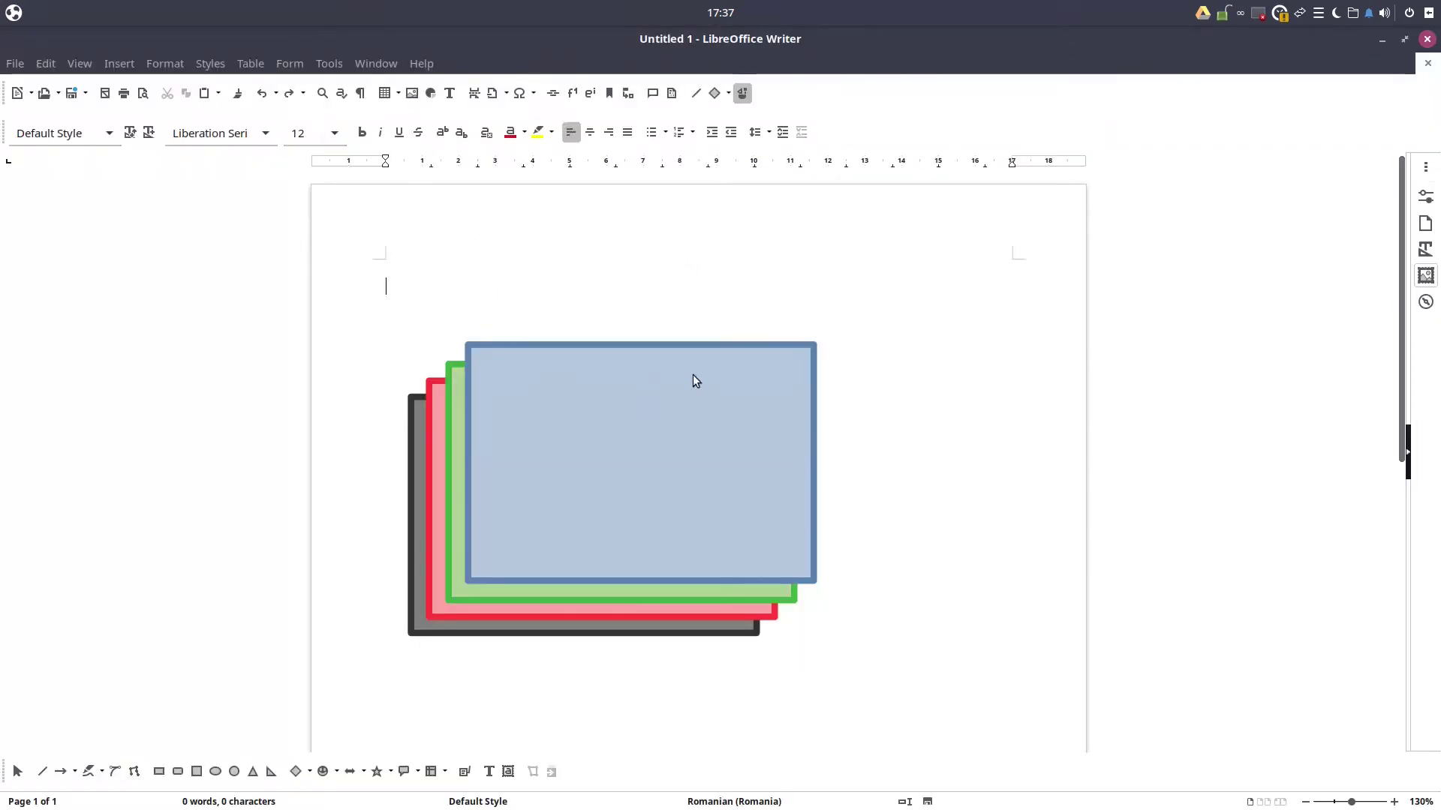
click(573, 382)
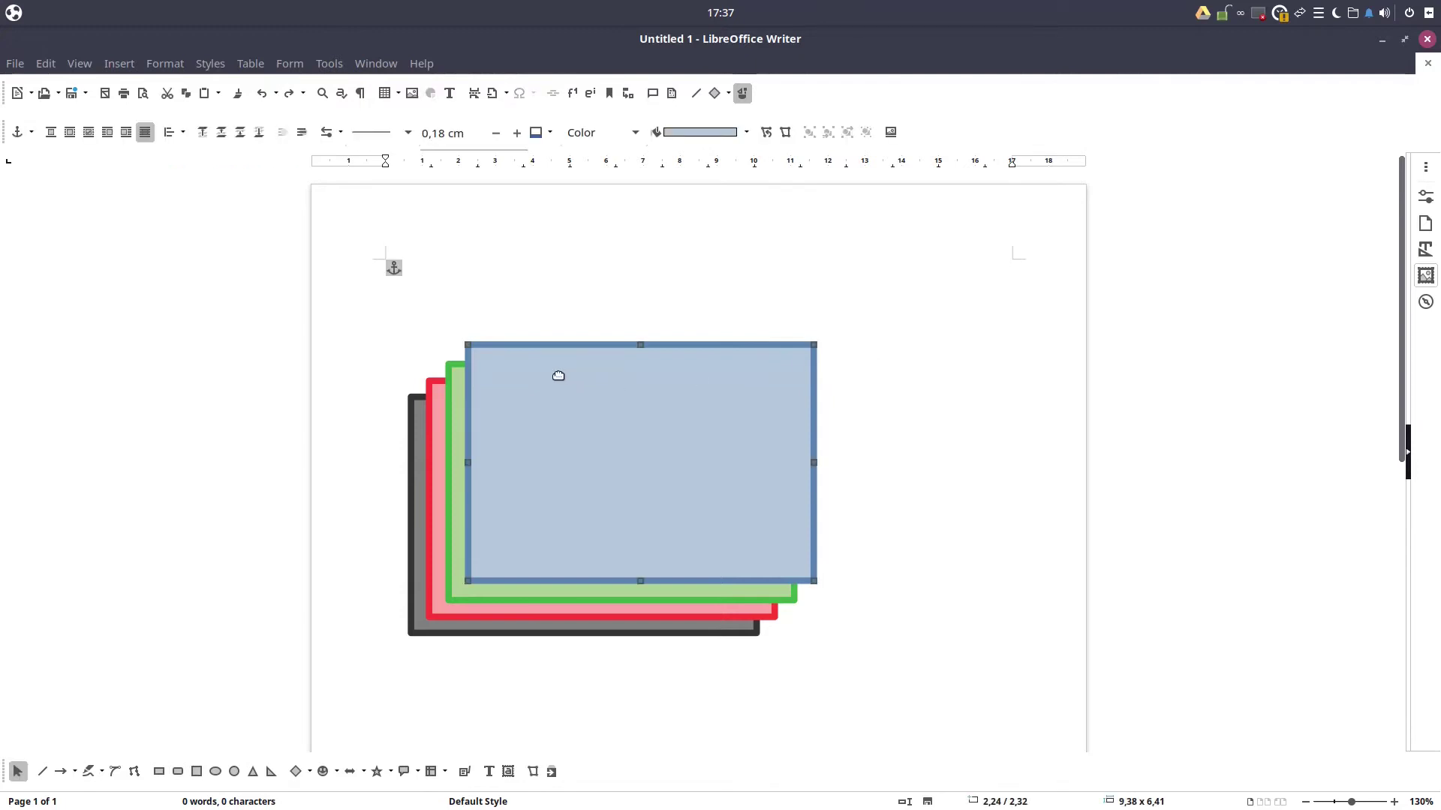
click(453, 388)
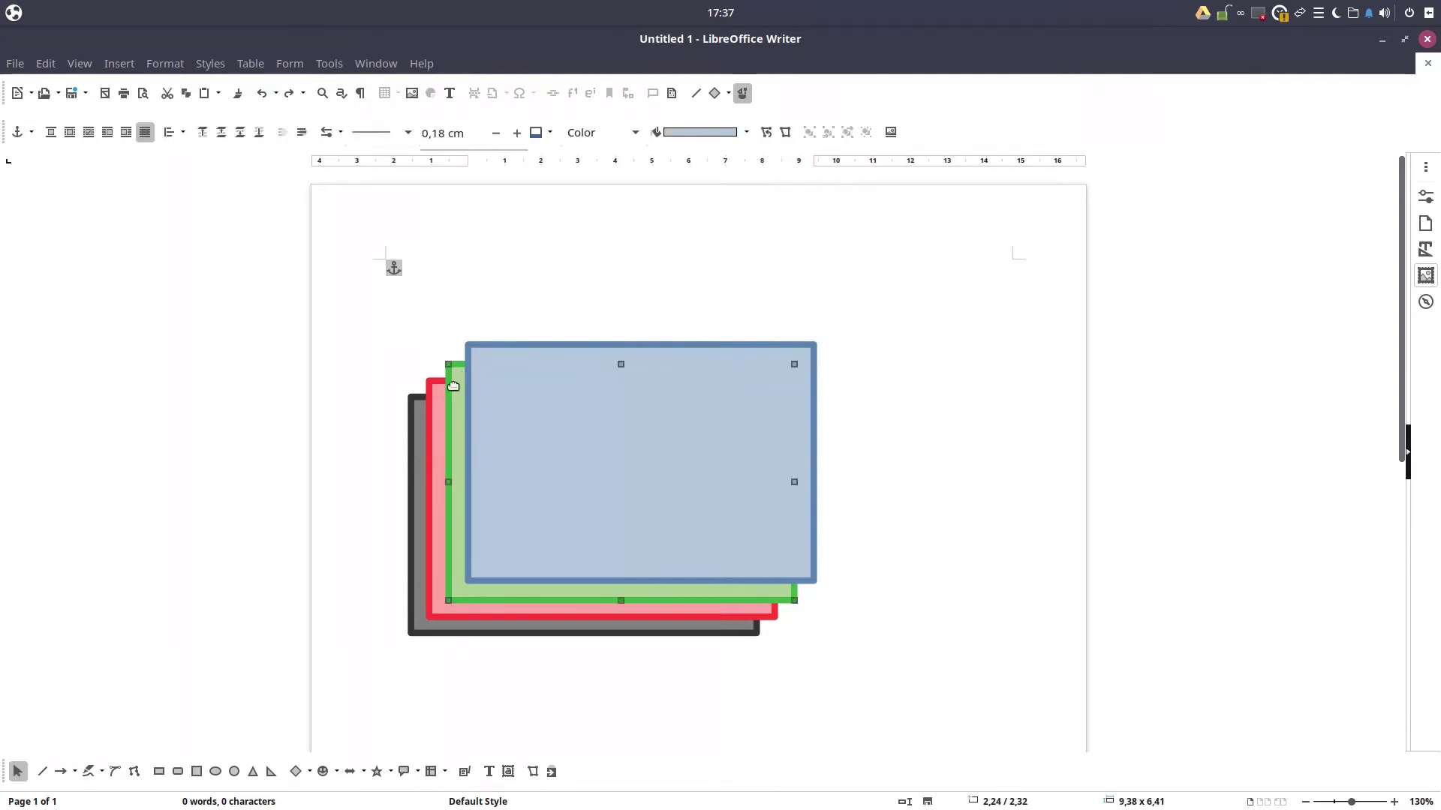
click(506, 384)
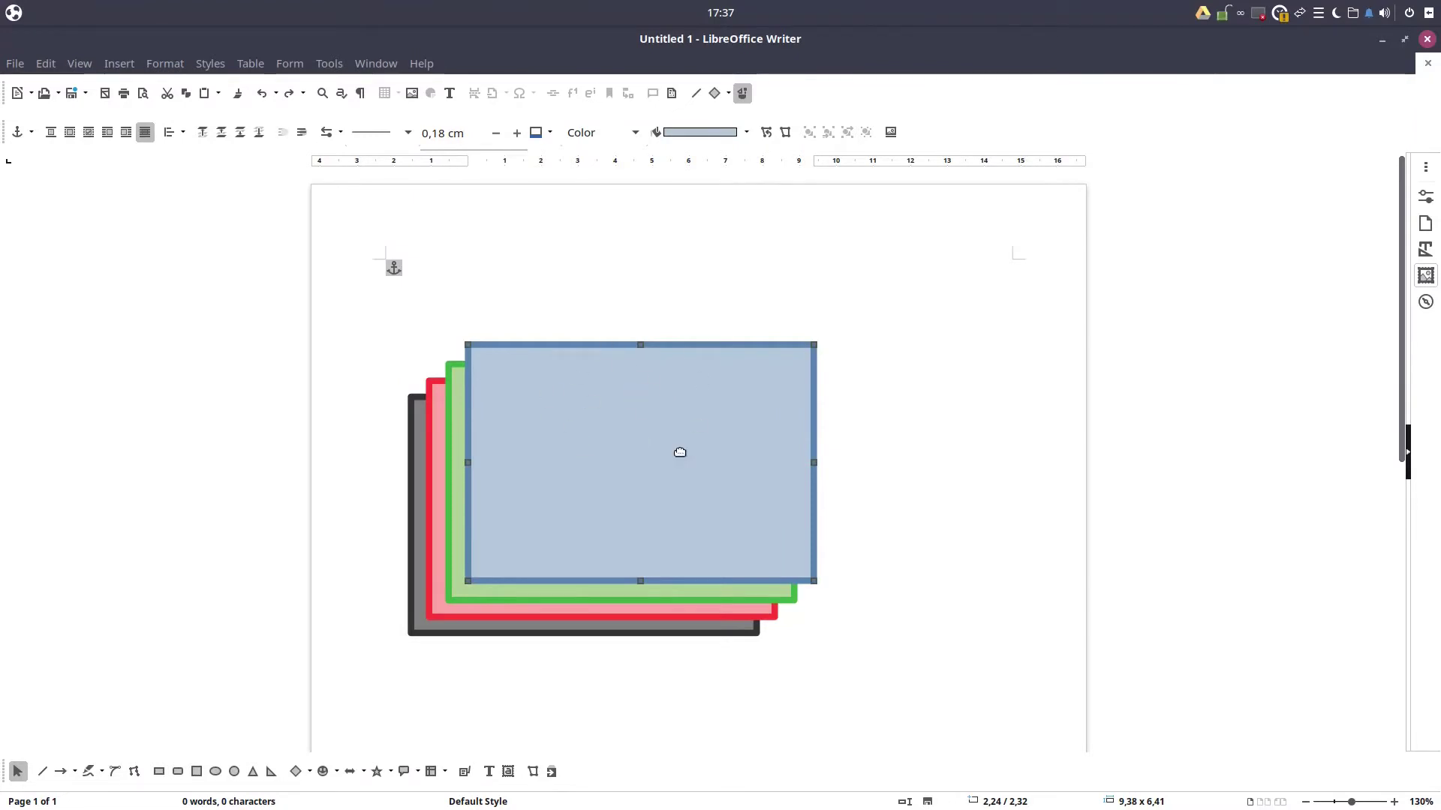
Select the green, red, dark grey and blue rectangles in turn, ending on the red one.
click(457, 428)
click(431, 437)
click(416, 437)
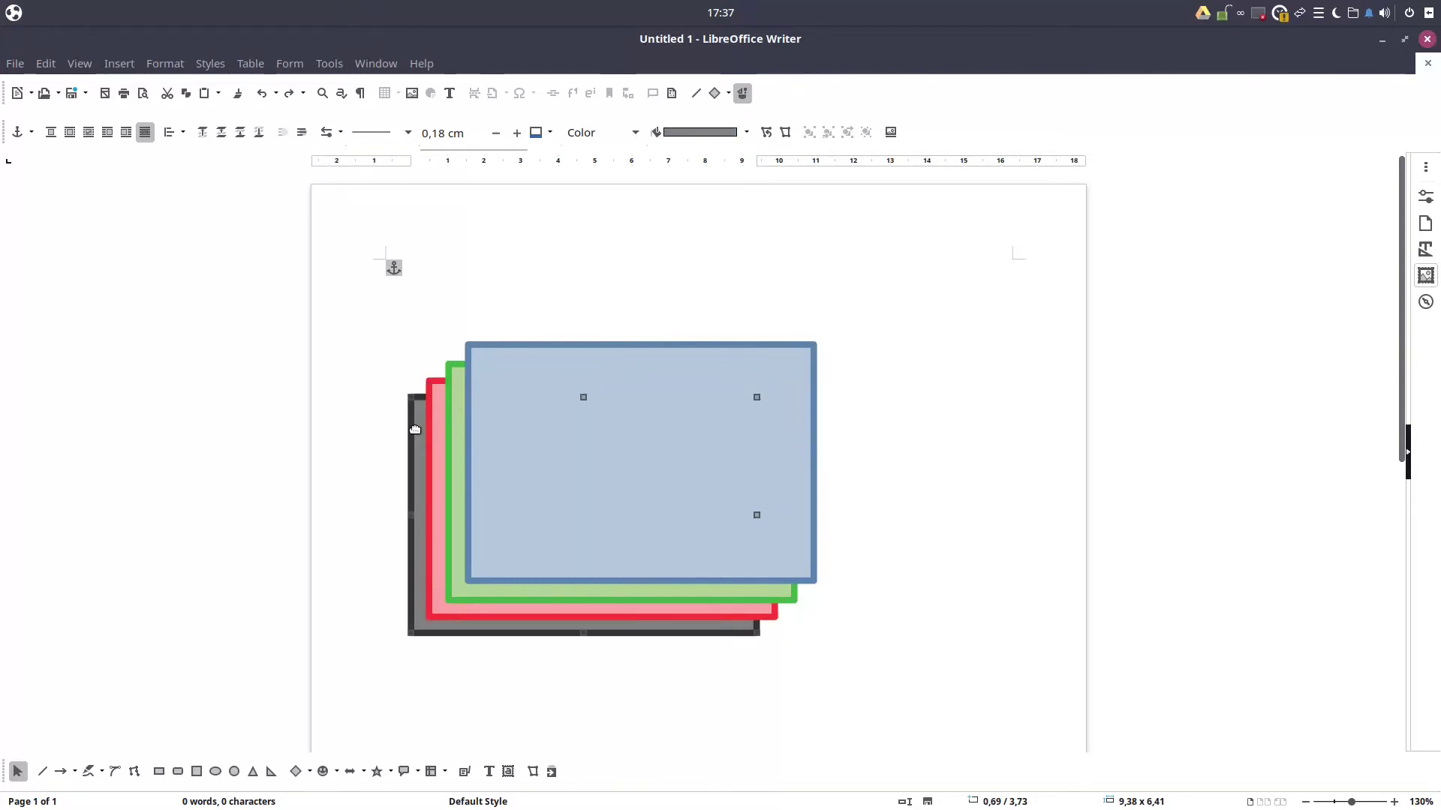
click(481, 407)
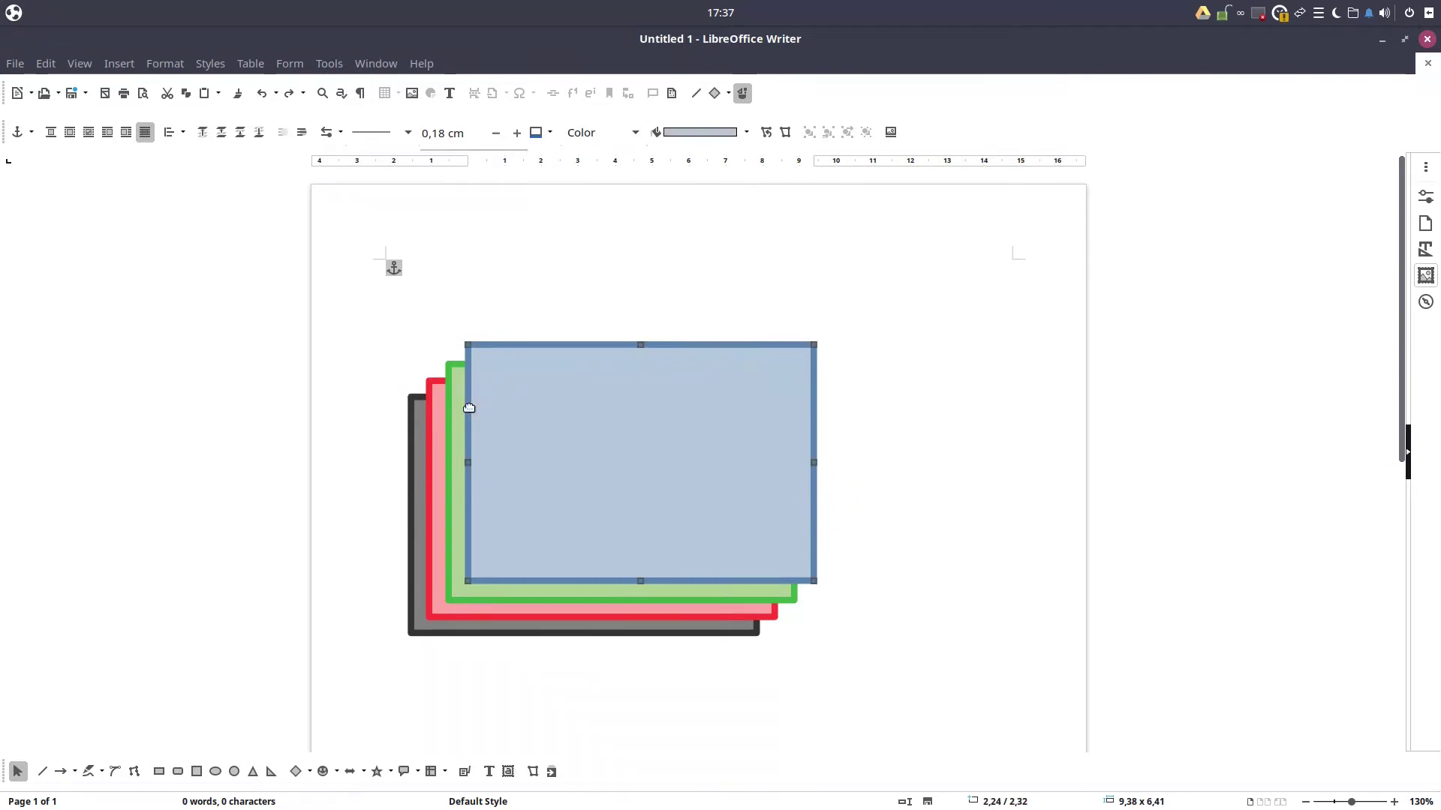
click(456, 409)
click(441, 422)
click(414, 434)
click(499, 423)
click(431, 421)
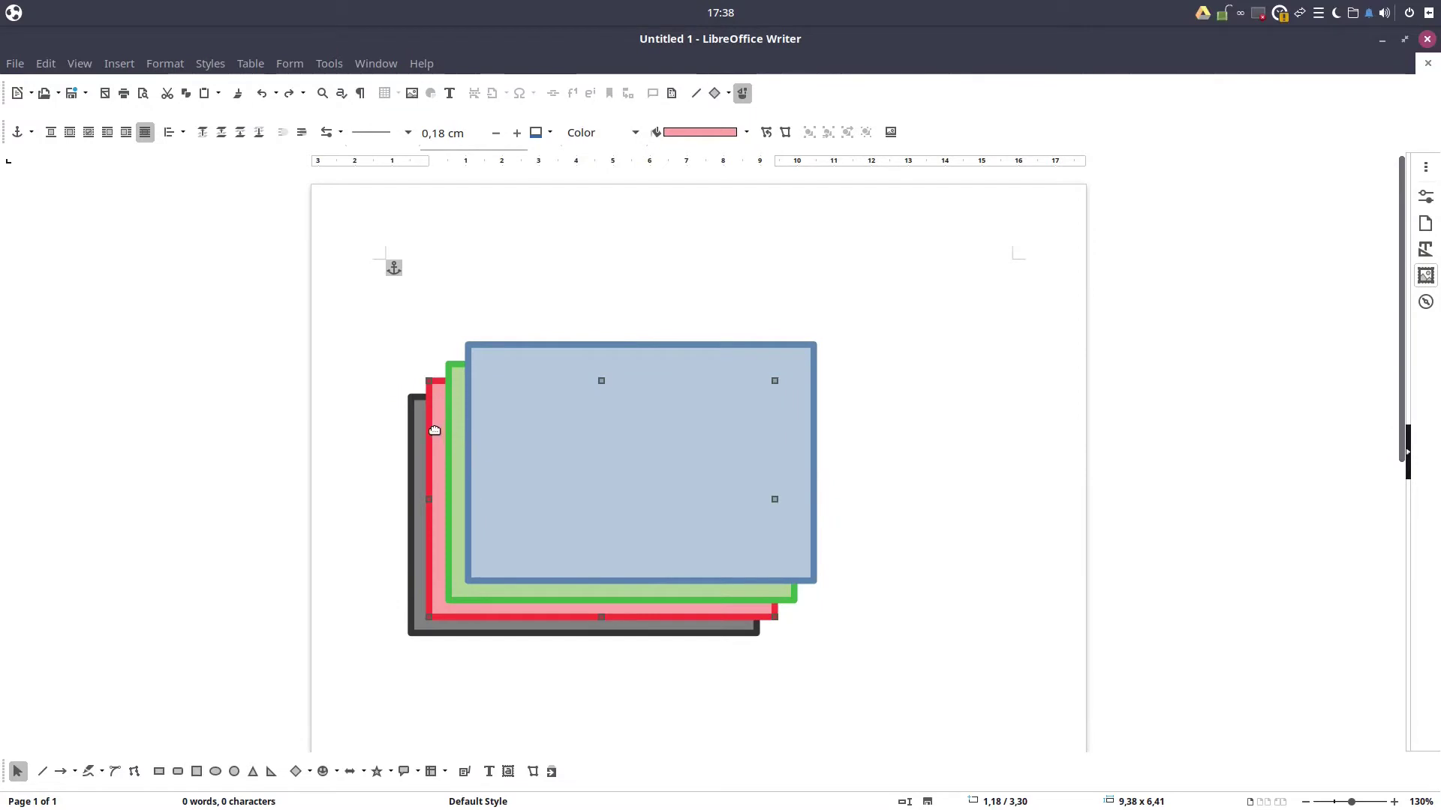
Move the red rectangle up one layer with Arrange > Forward One.
right_click(434, 430)
mouse_move(455, 705)
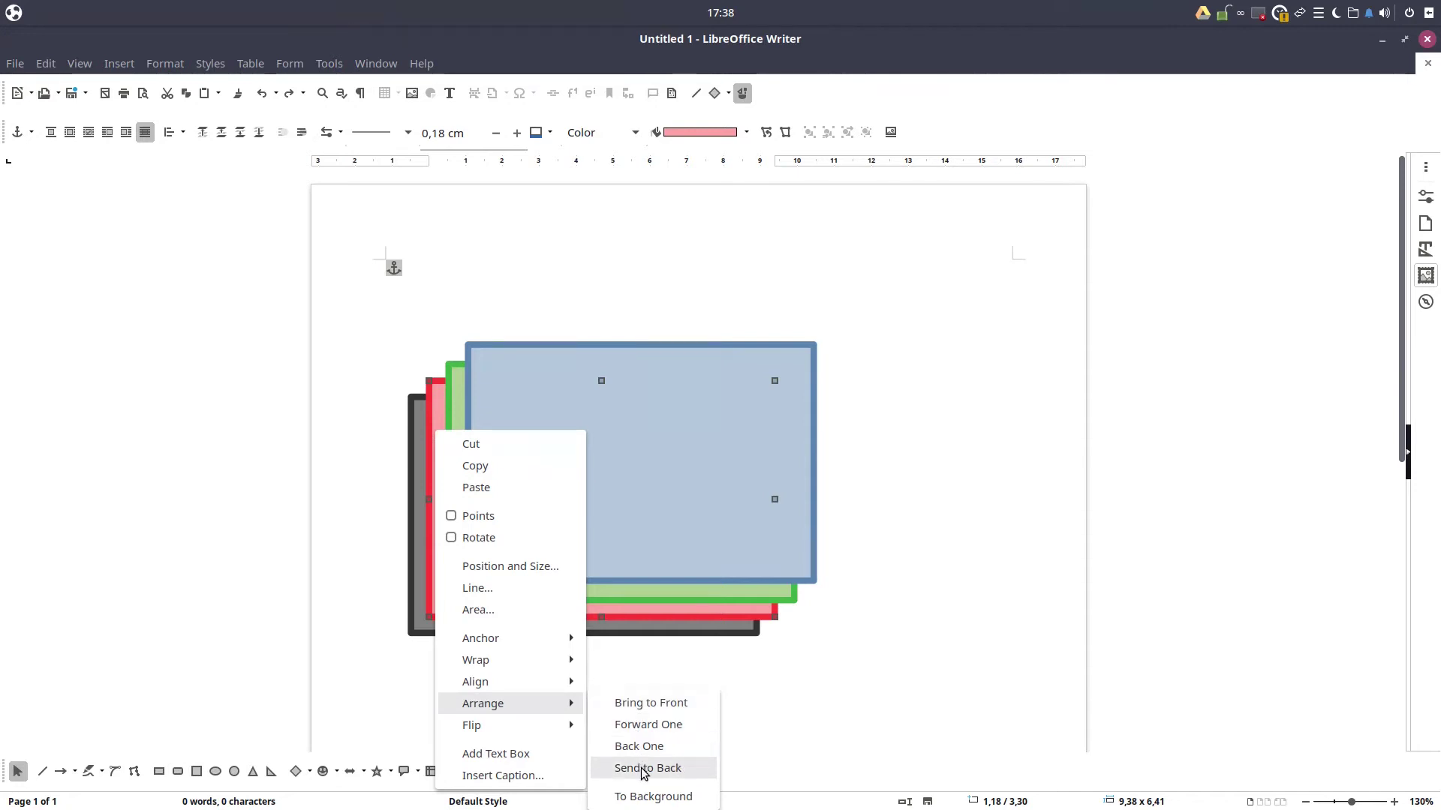
click(650, 726)
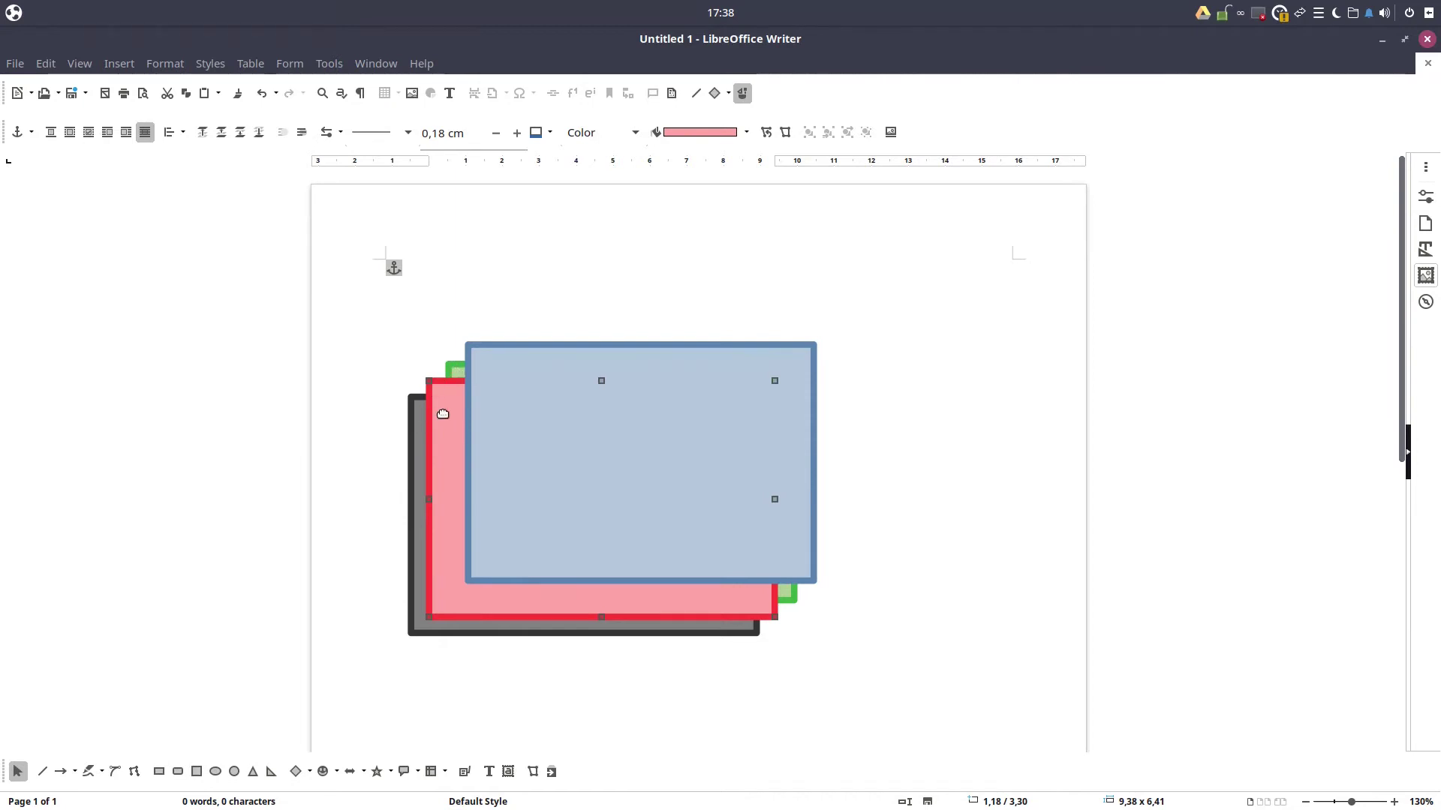
Bring the red rectangle forward one more layer, in front of the blue one.
right_click(443, 414)
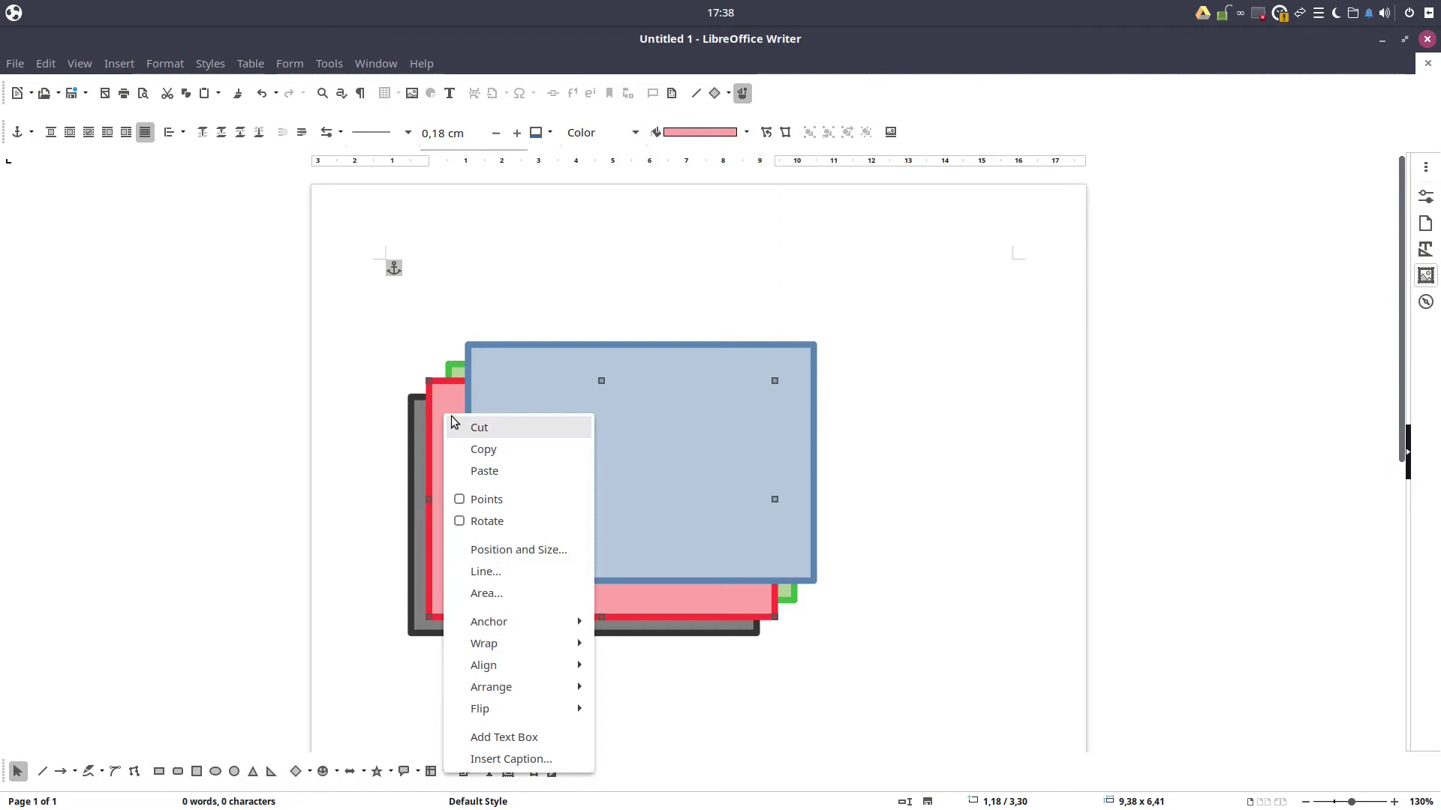
click(489, 381)
right_click(448, 400)
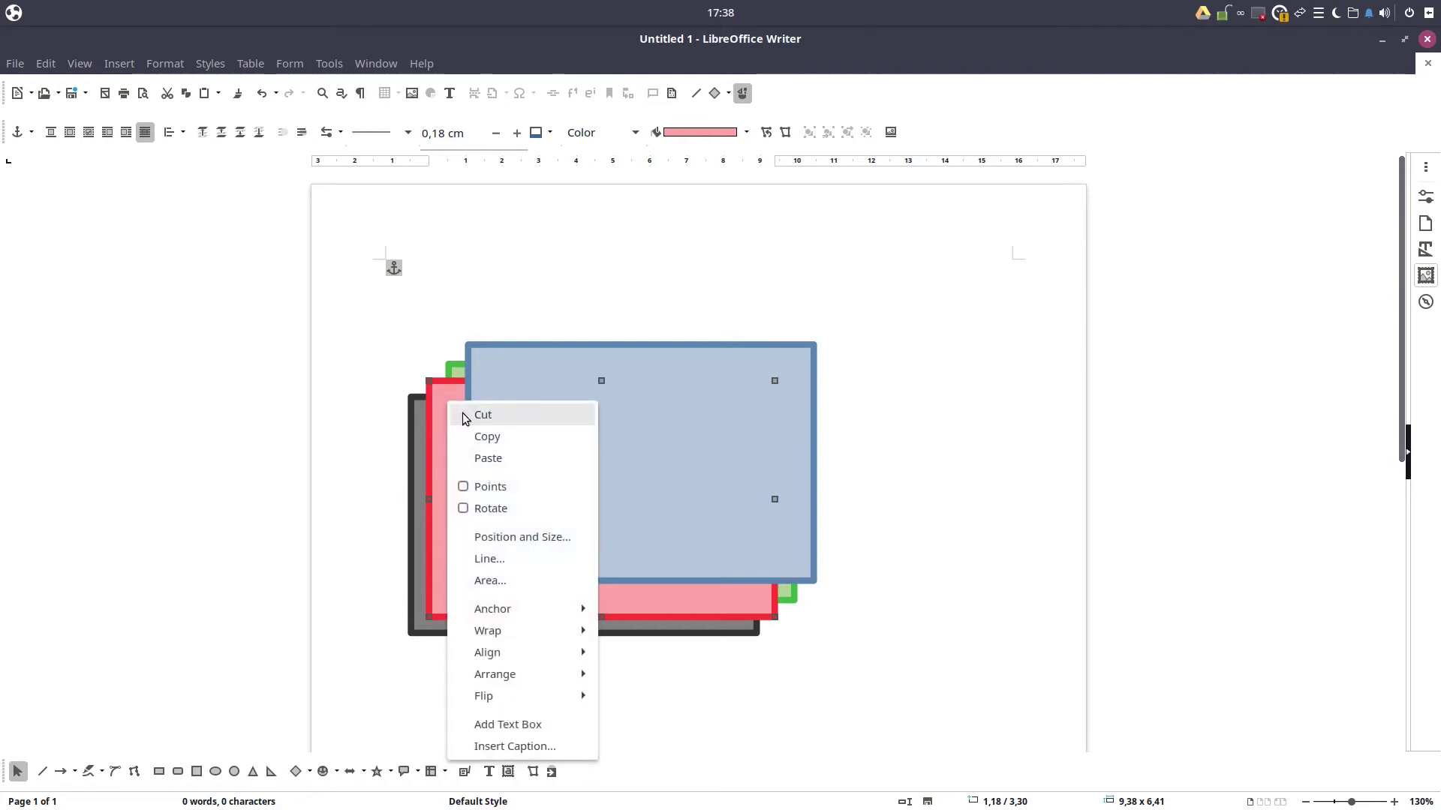
mouse_move(552, 673)
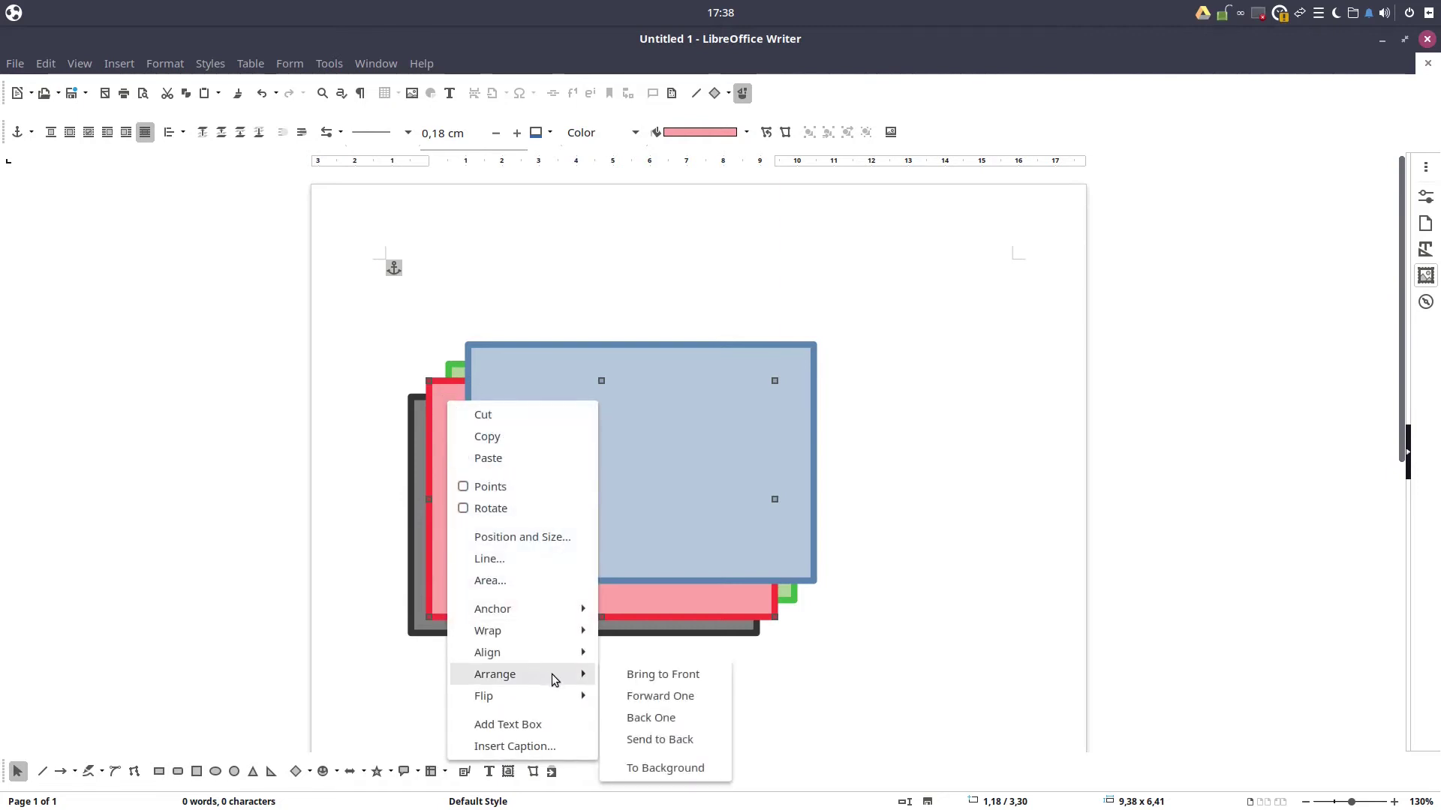
click(638, 696)
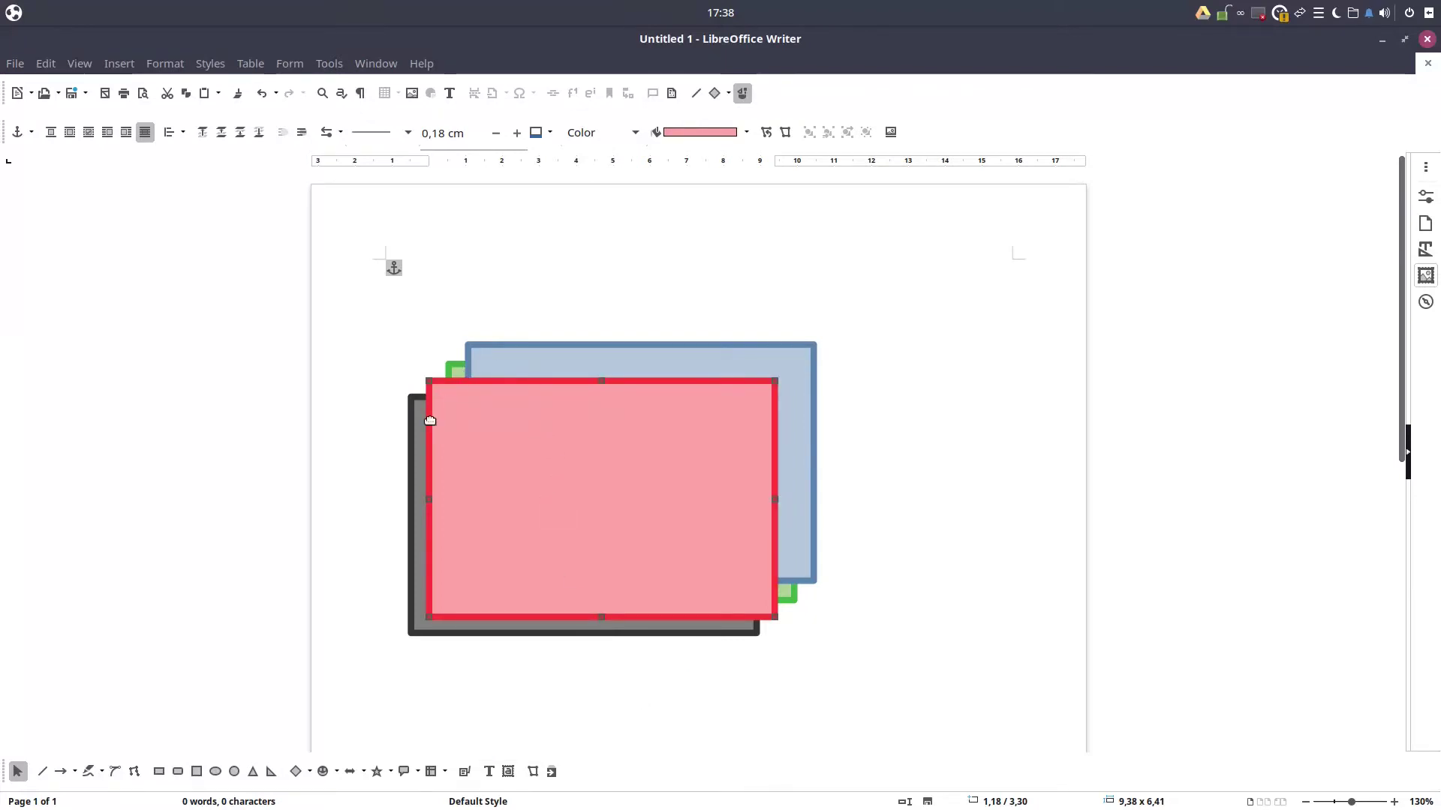
Send the red rectangle back one layer, behind the blue rectangle.
right_click(511, 407)
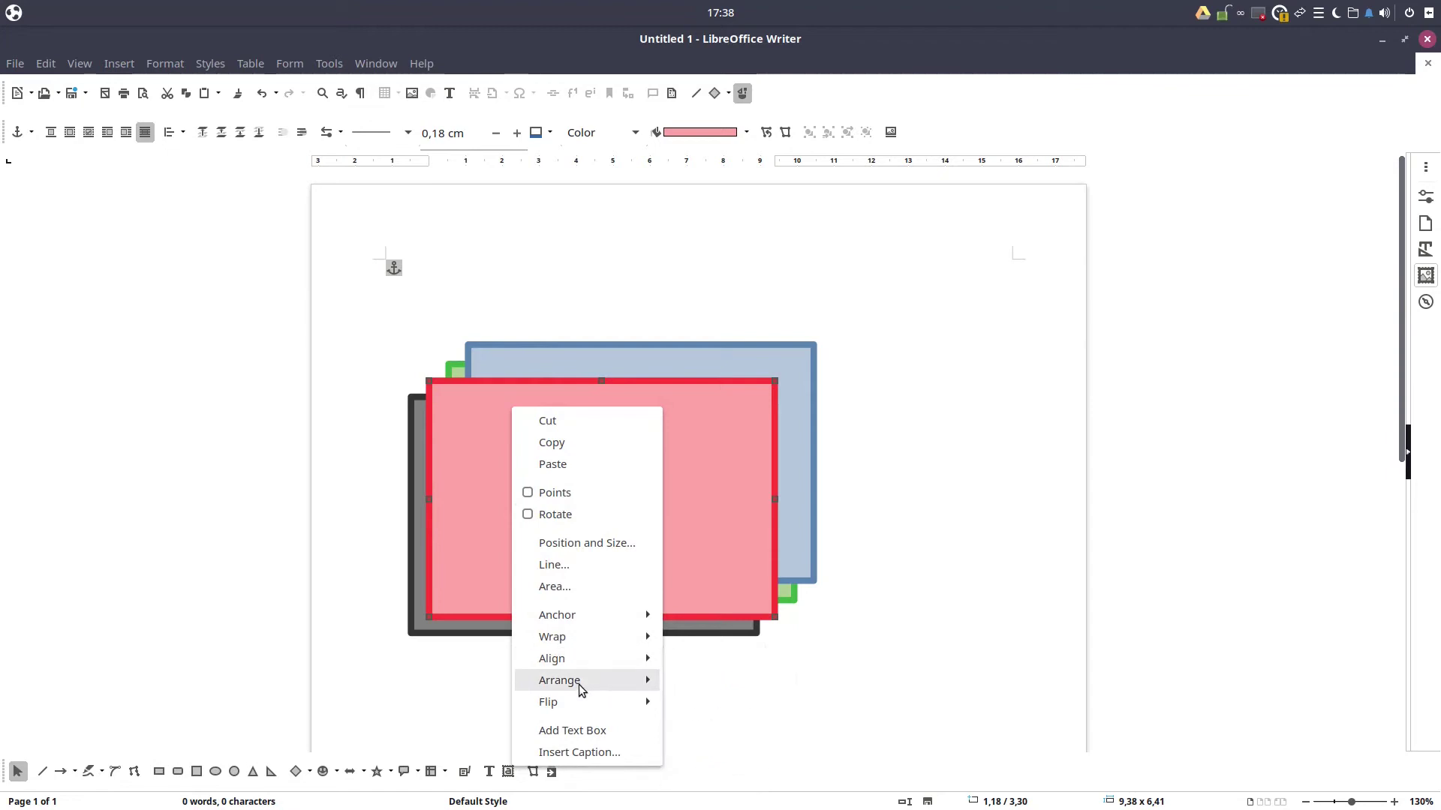
mouse_move(615, 680)
click(722, 724)
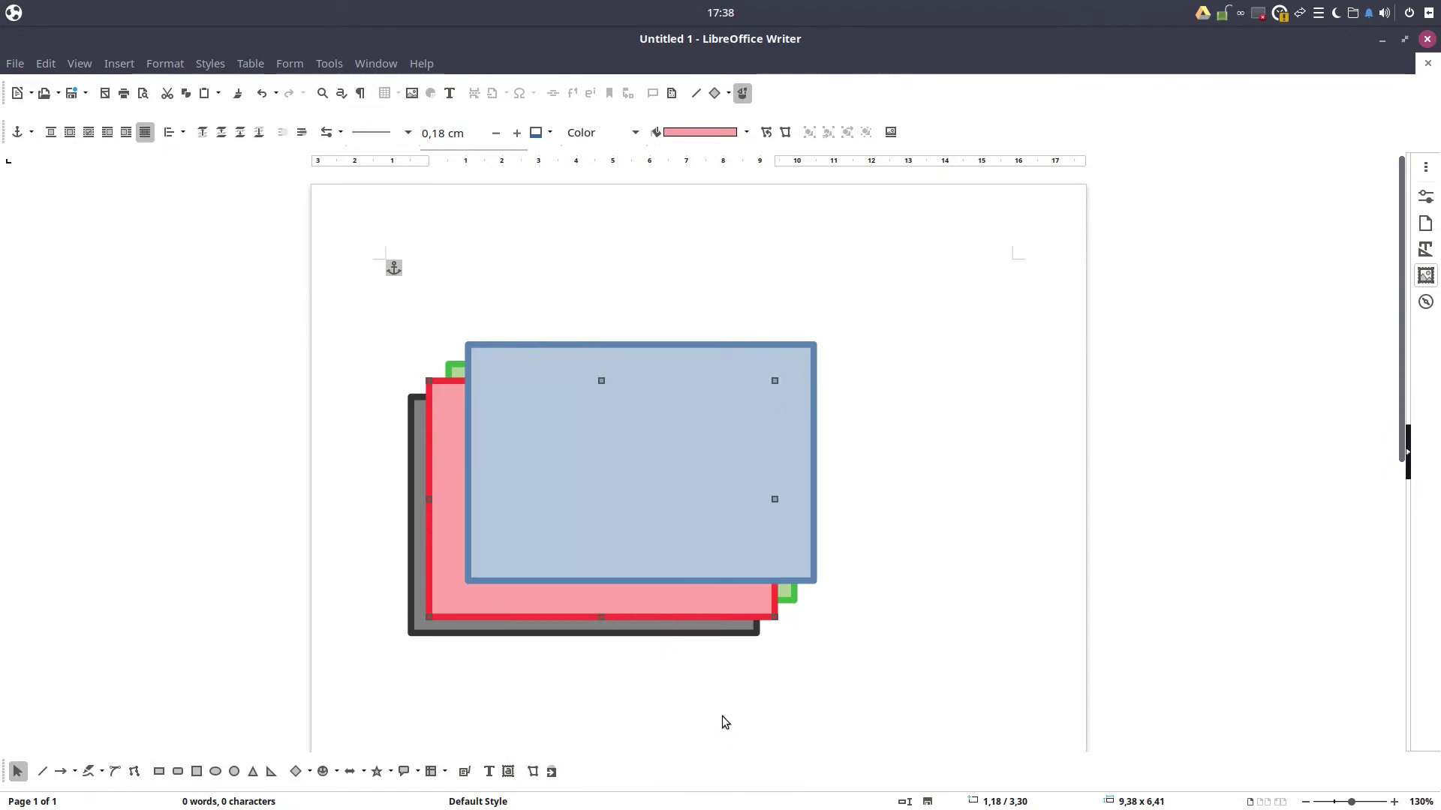
Send the red rectangle back another layer behind the green one, then select the grey rectangle.
right_click(460, 457)
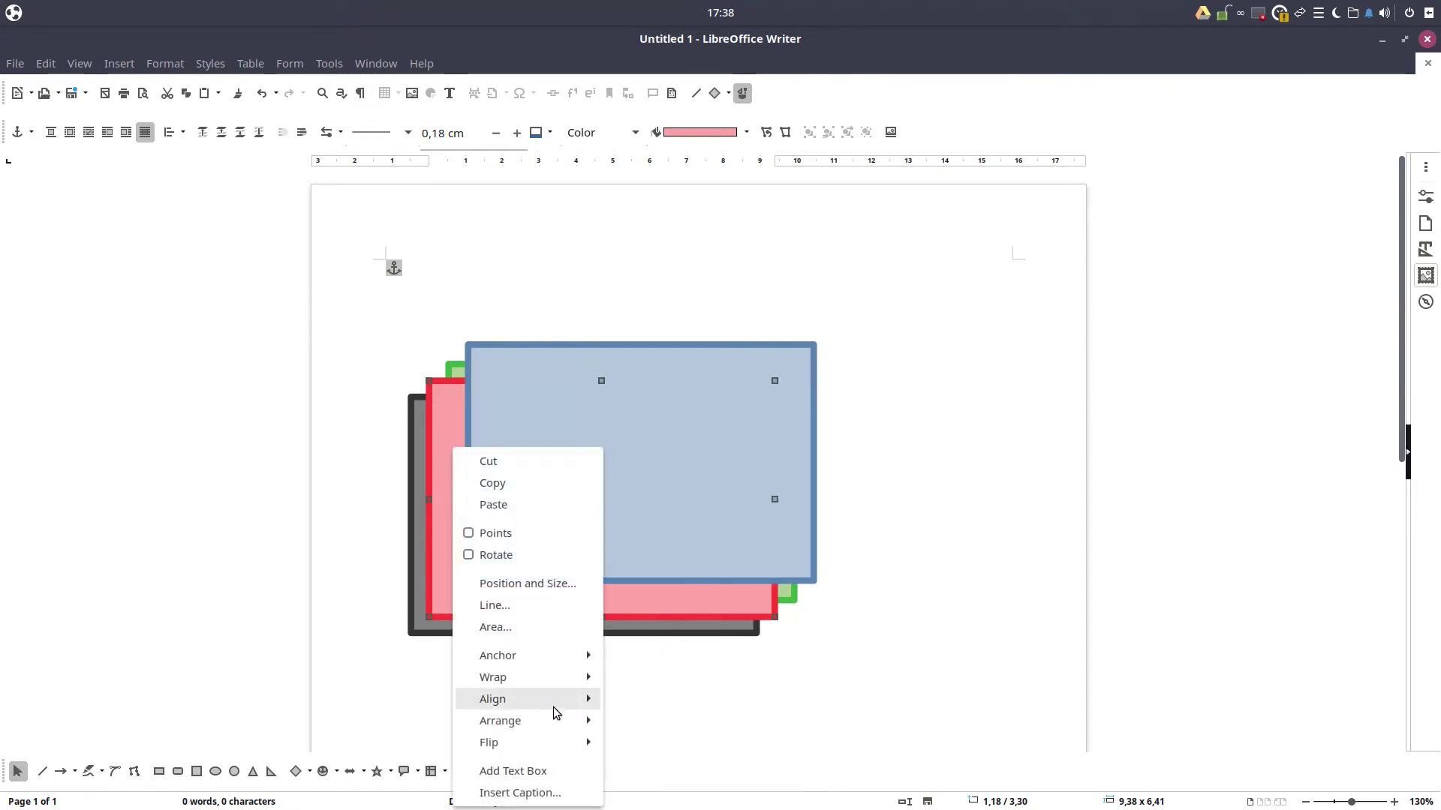
mouse_move(558, 722)
click(643, 746)
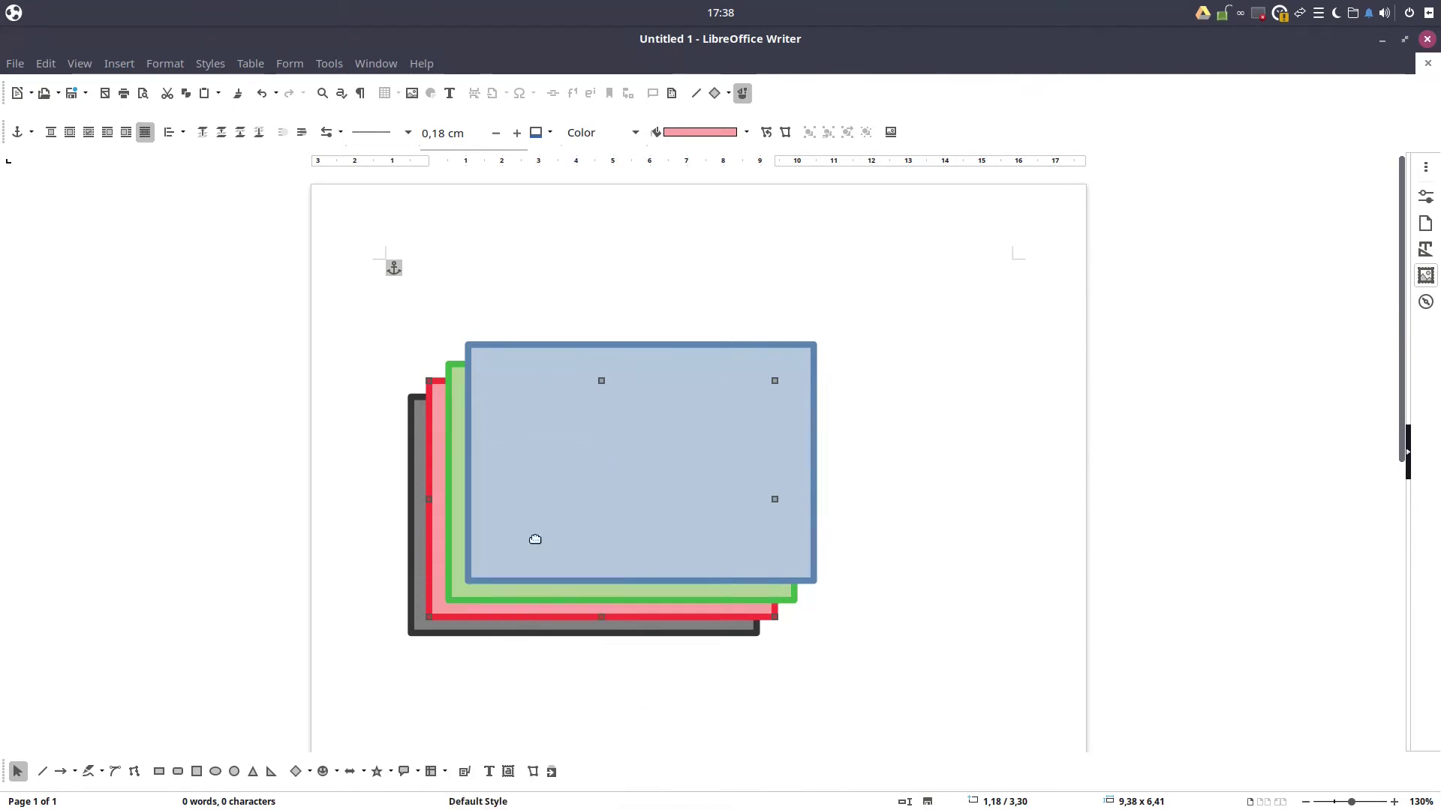
click(410, 446)
right_click(419, 557)
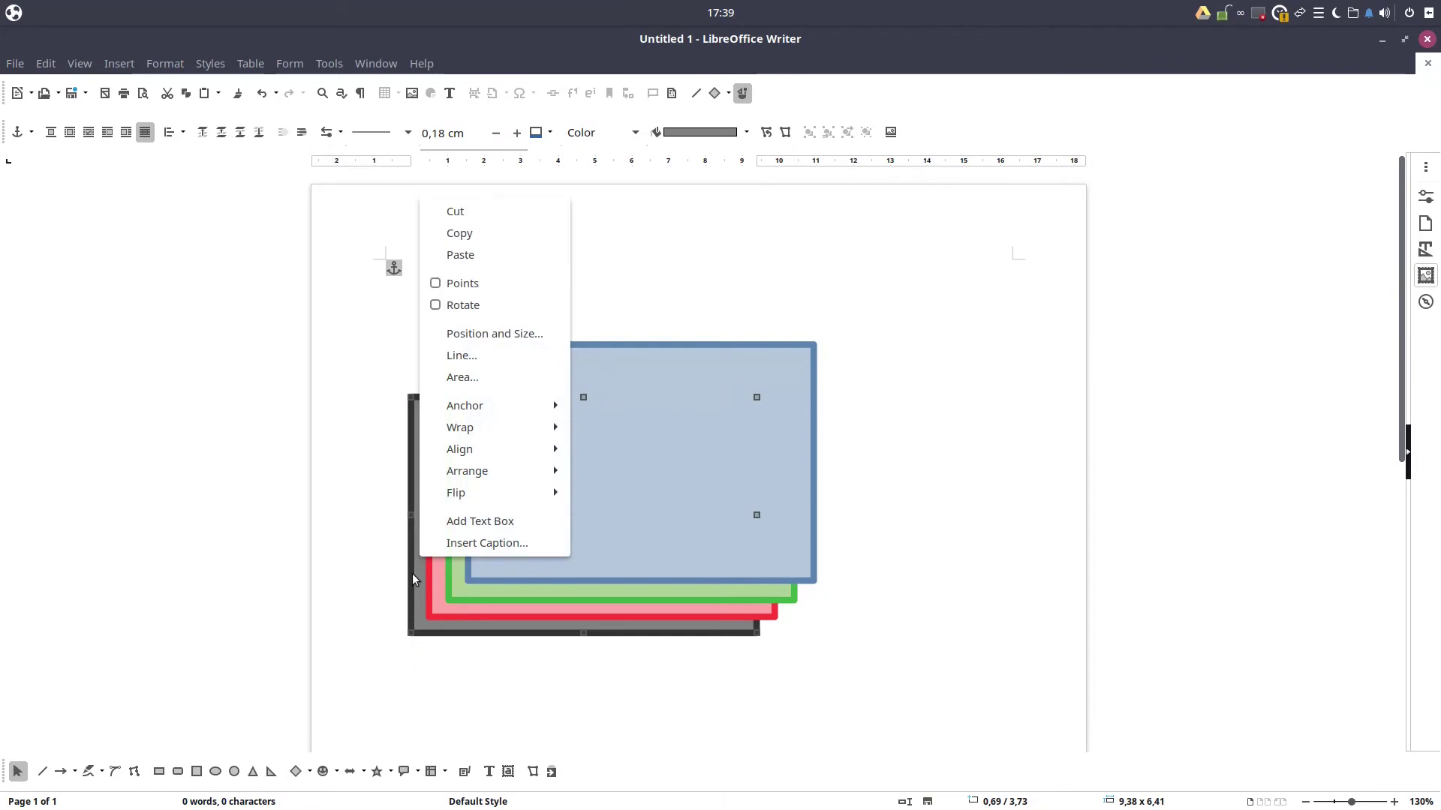
mouse_move(503, 471)
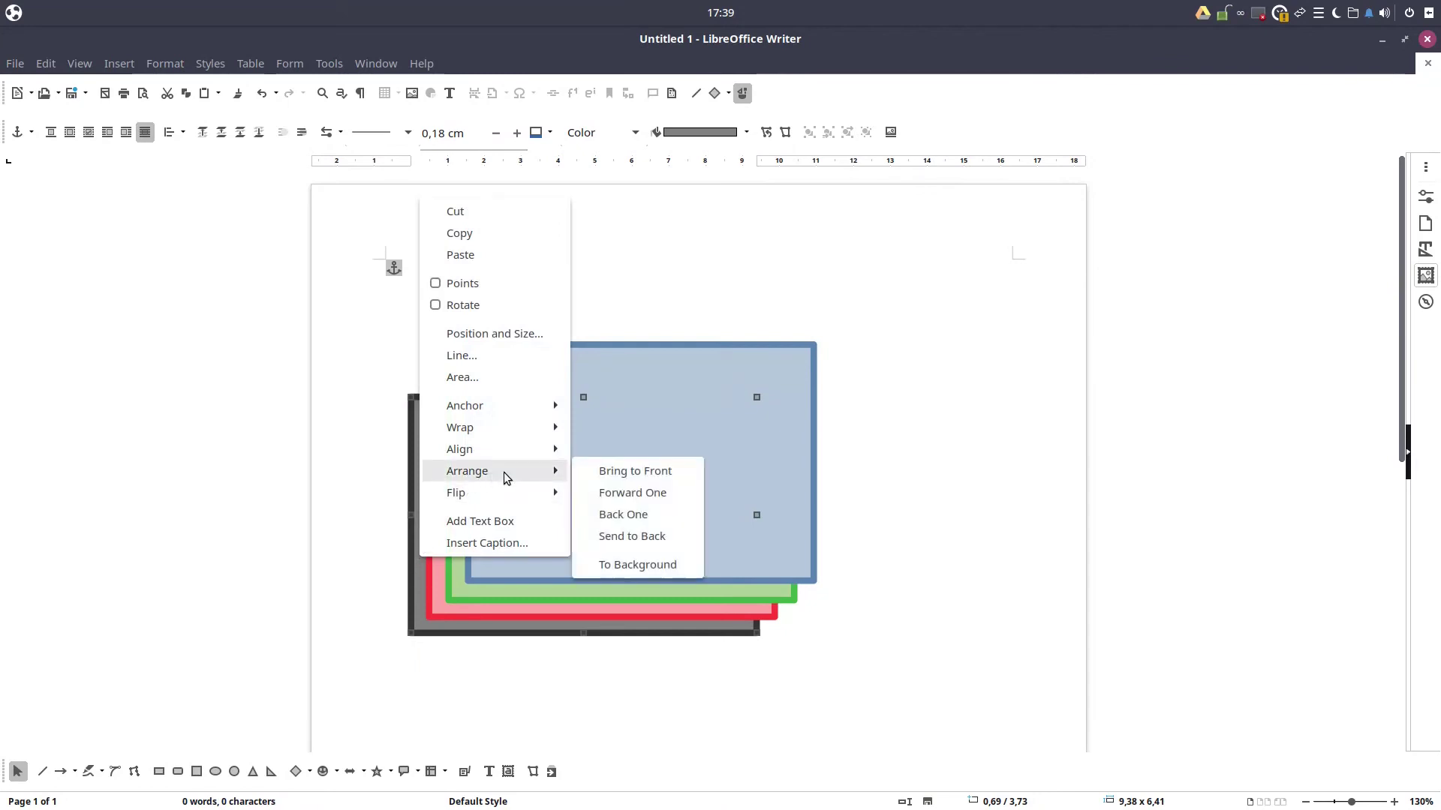
click(589, 470)
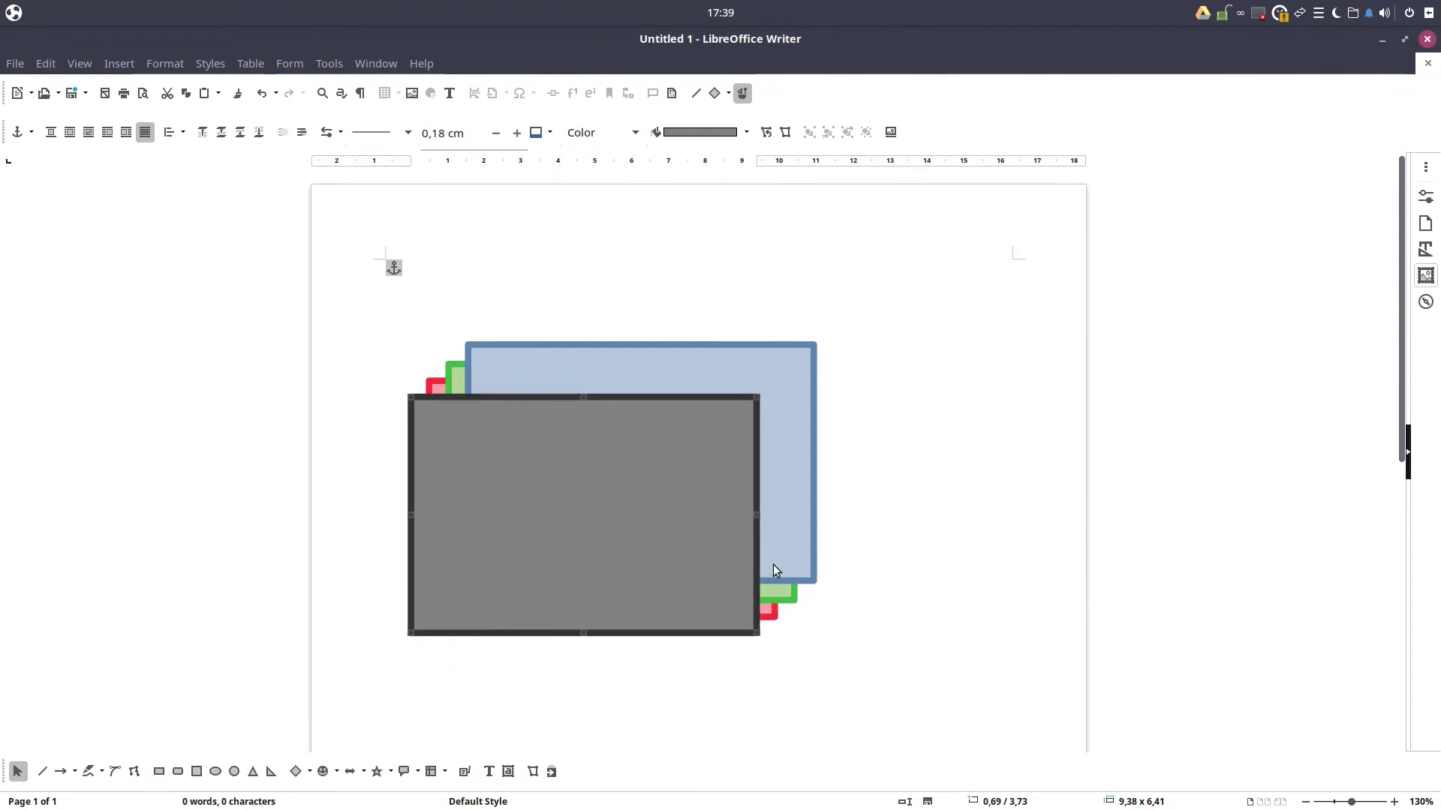
right_click(638, 524)
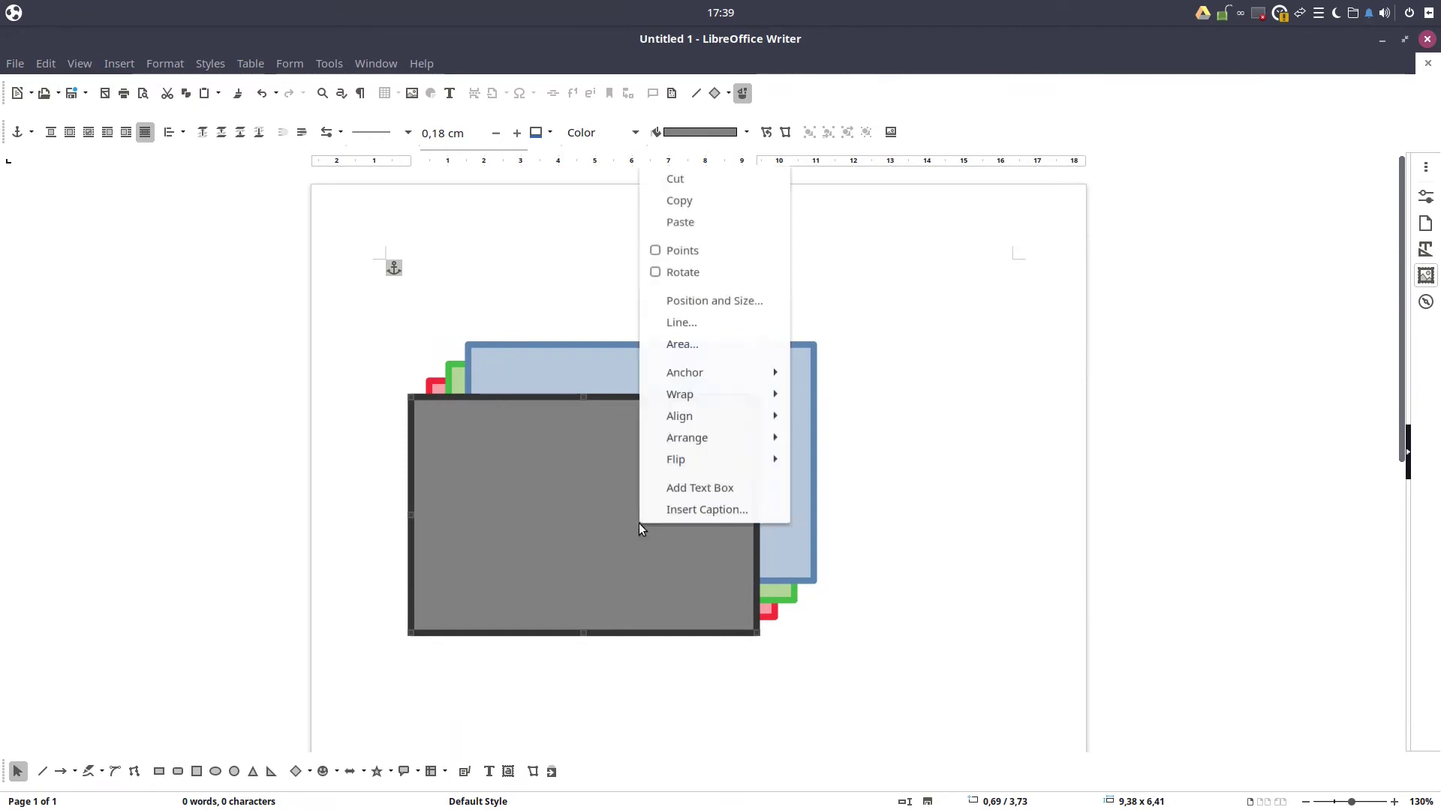
mouse_move(709, 444)
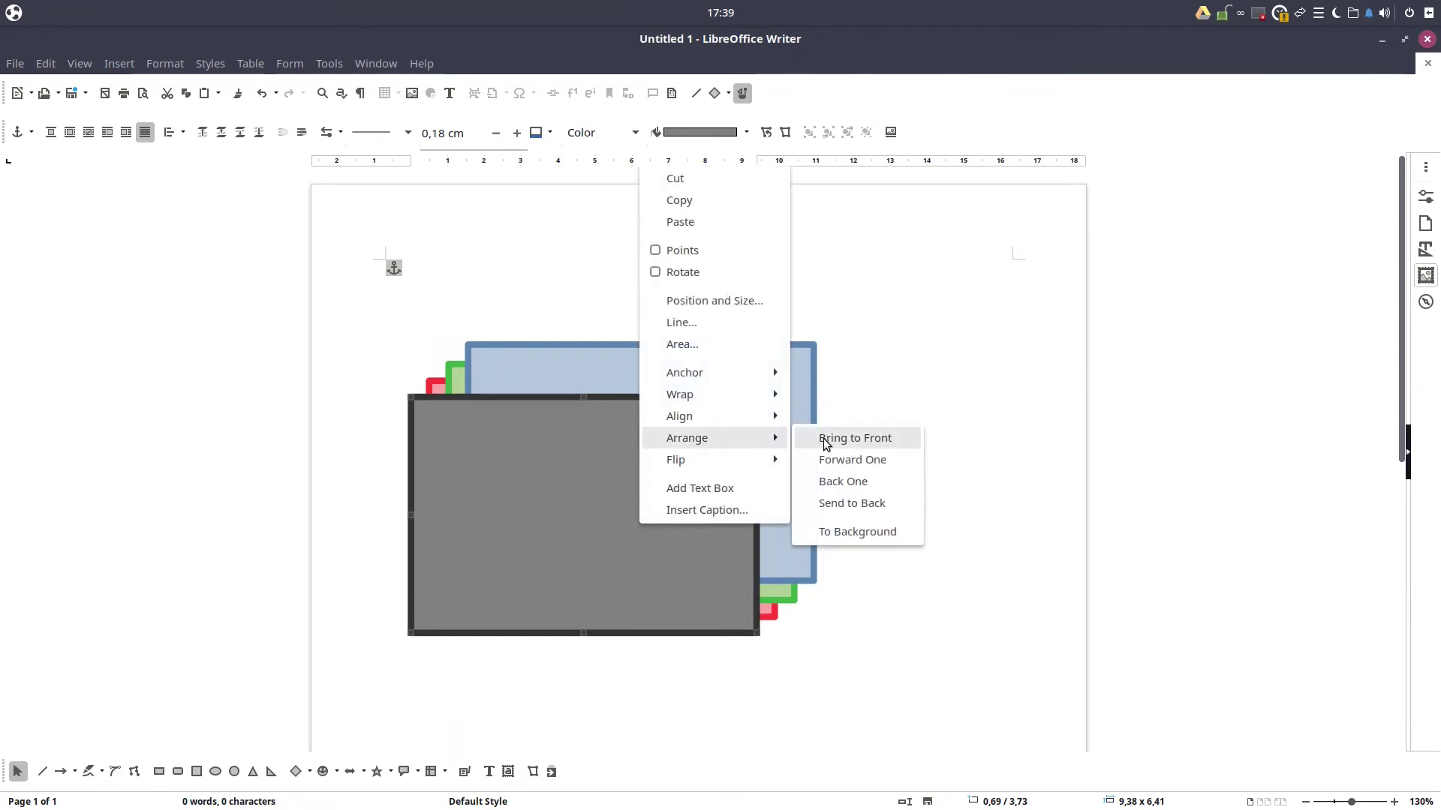
click(831, 504)
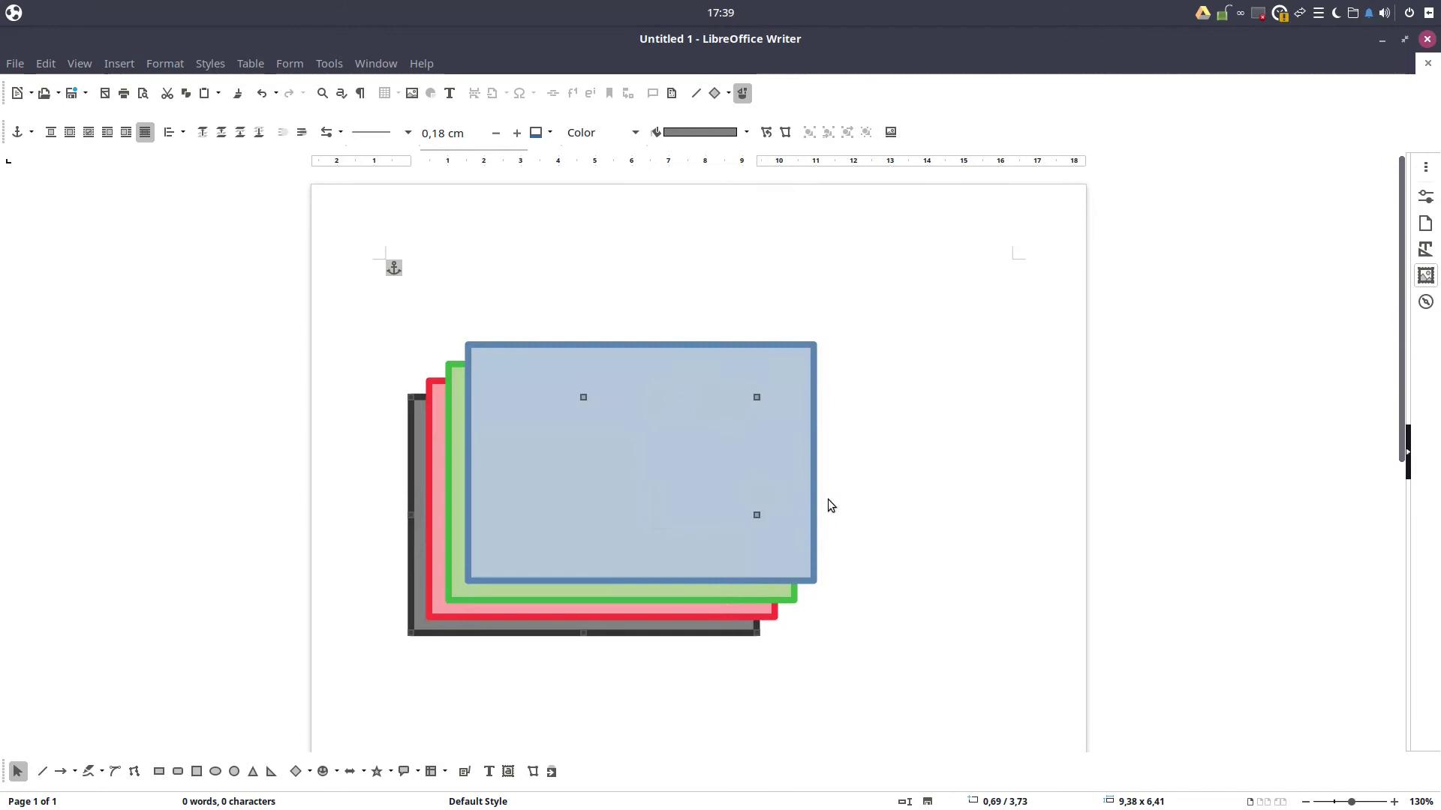
Send the blue rectangle to the back of the stack with Arrange > Send to Back.
click(515, 492)
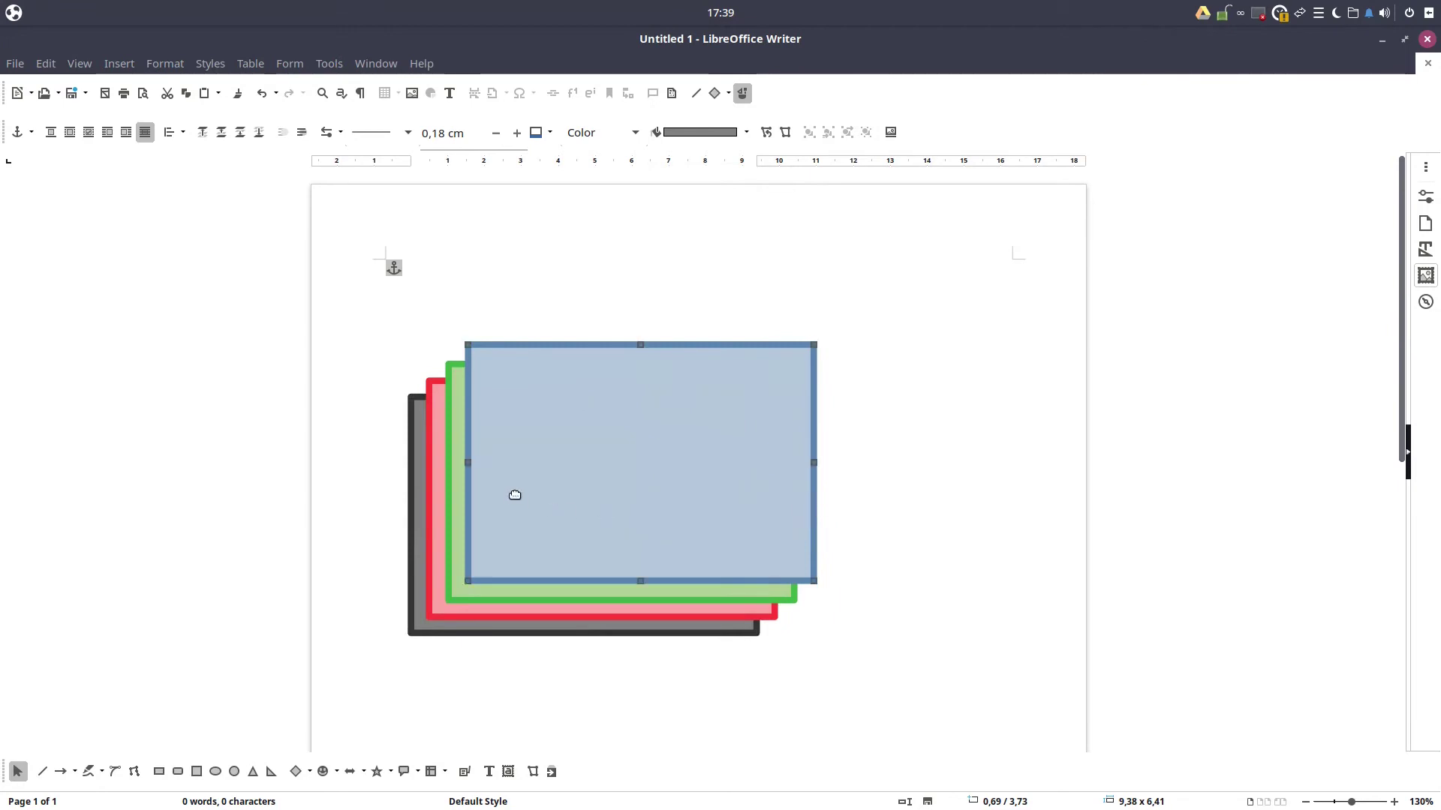
right_click(515, 492)
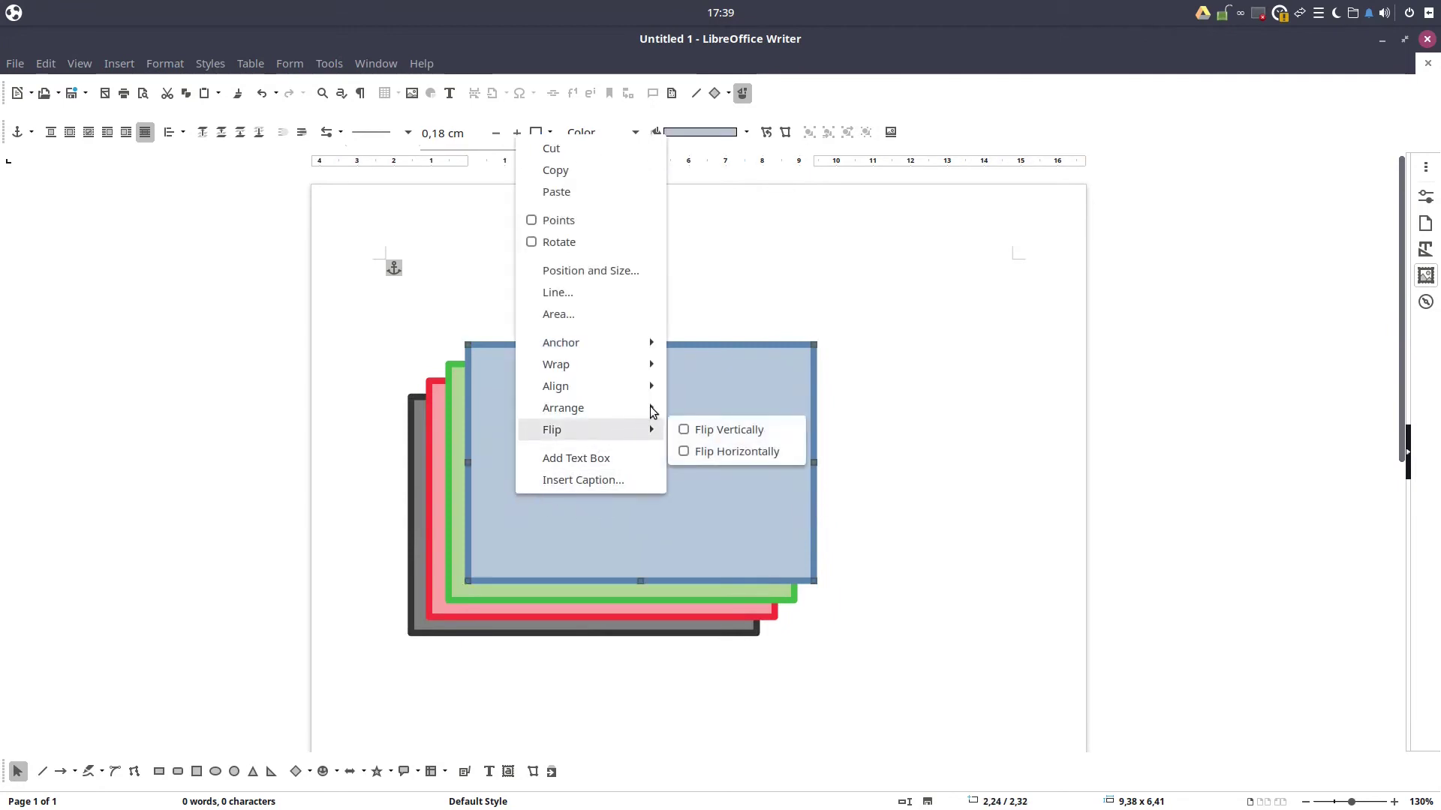
mouse_move(619, 407)
click(699, 472)
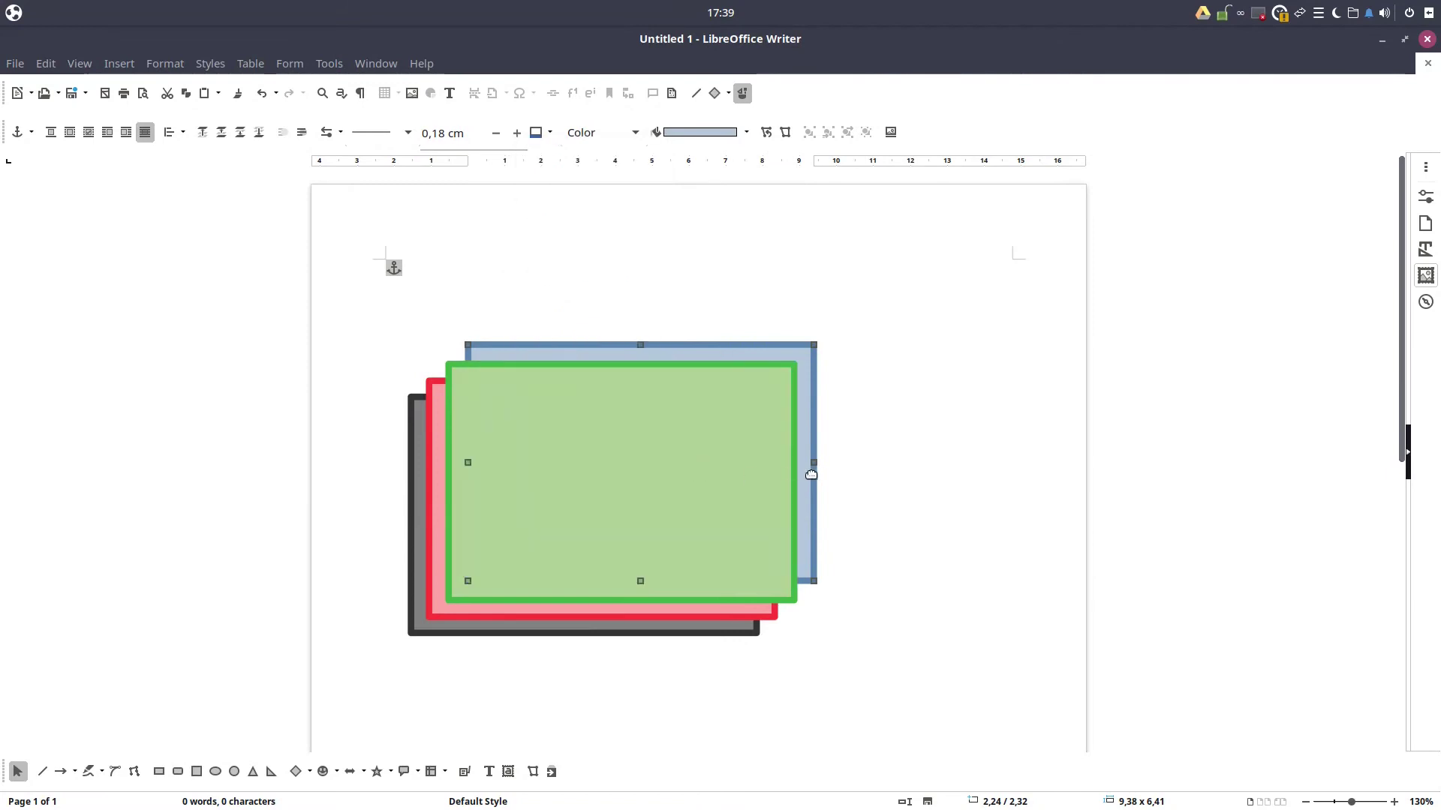
Shift the blue rectangle up and to the right and bring it to the front.
drag(812, 475, 797, 542)
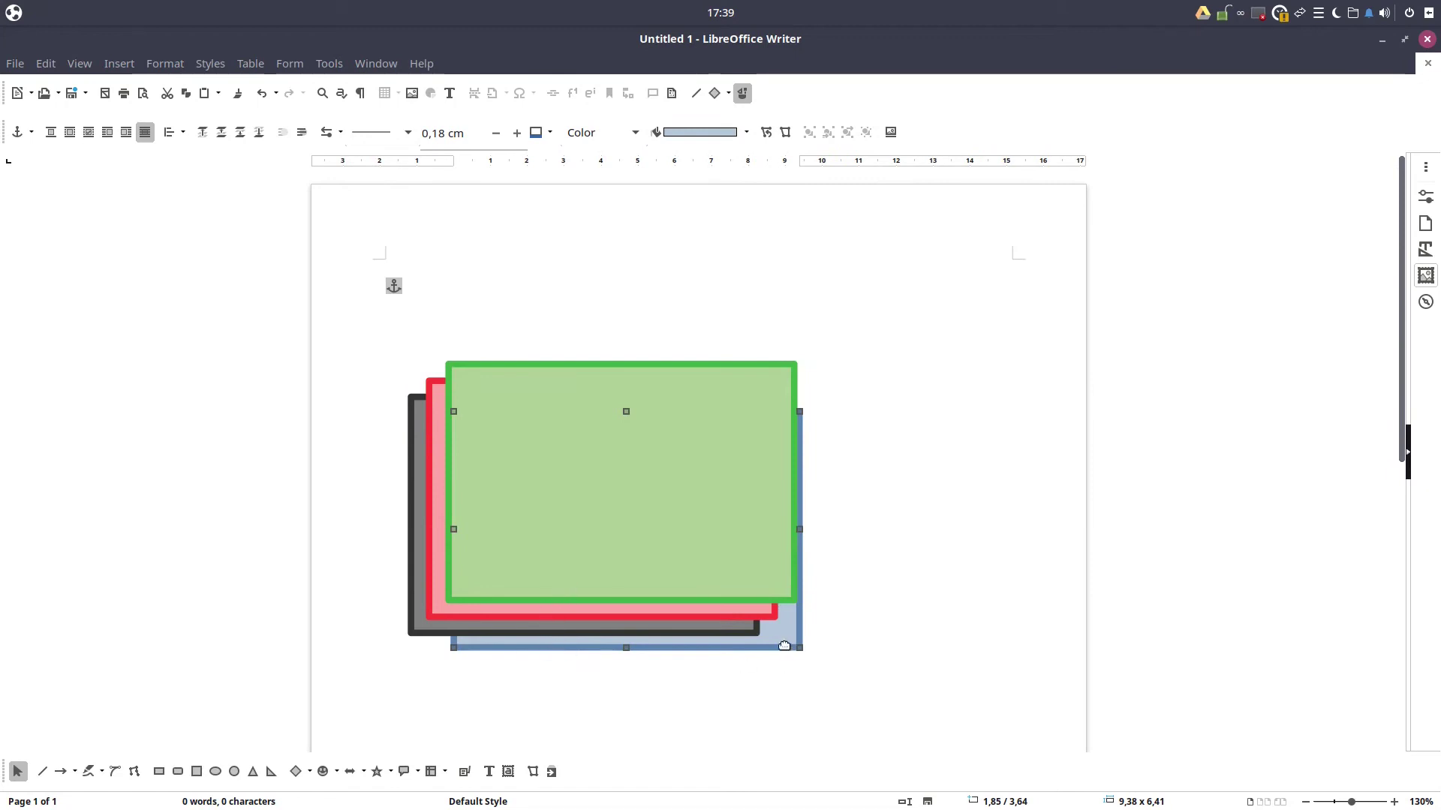
drag(784, 646, 804, 567)
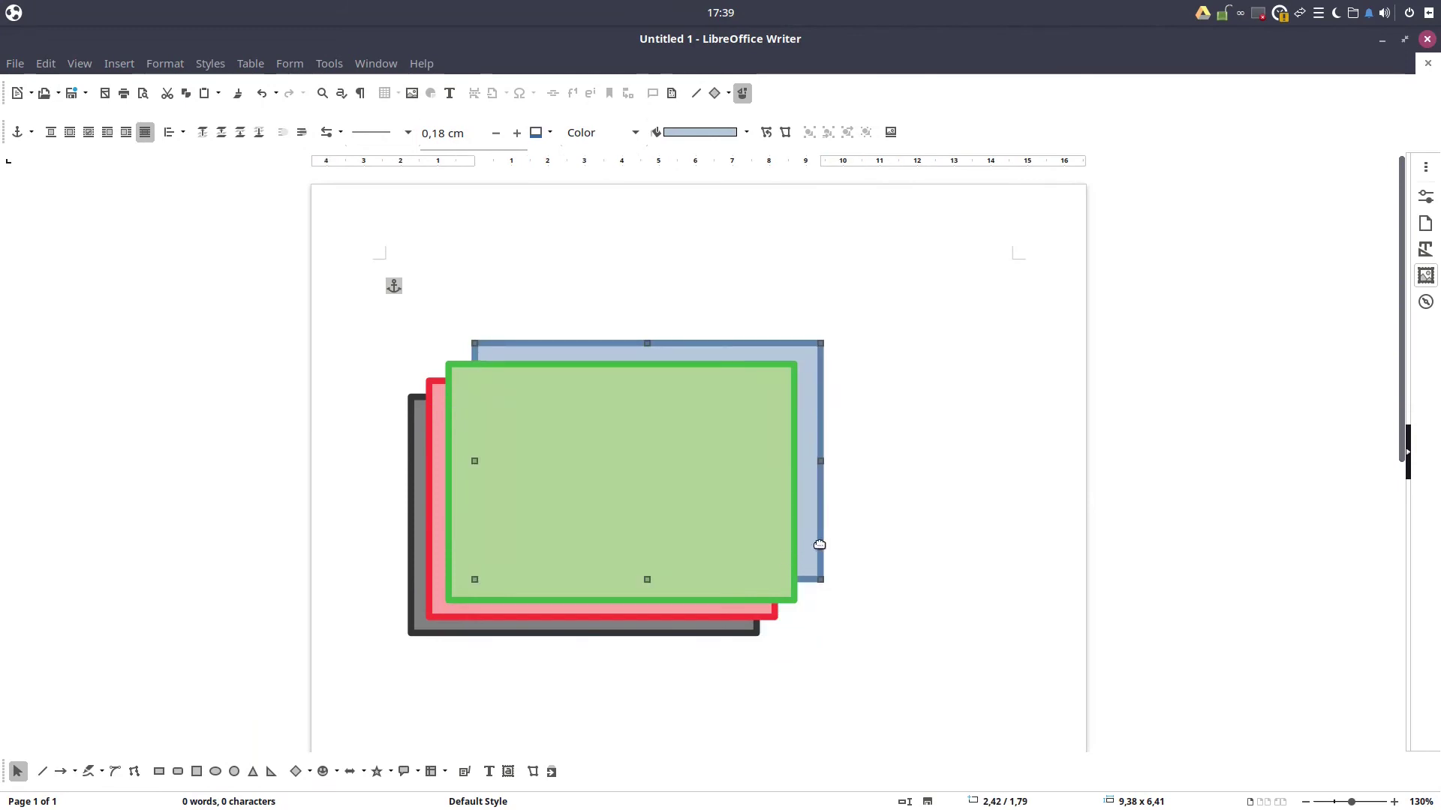
right_click(819, 545)
mouse_move(864, 466)
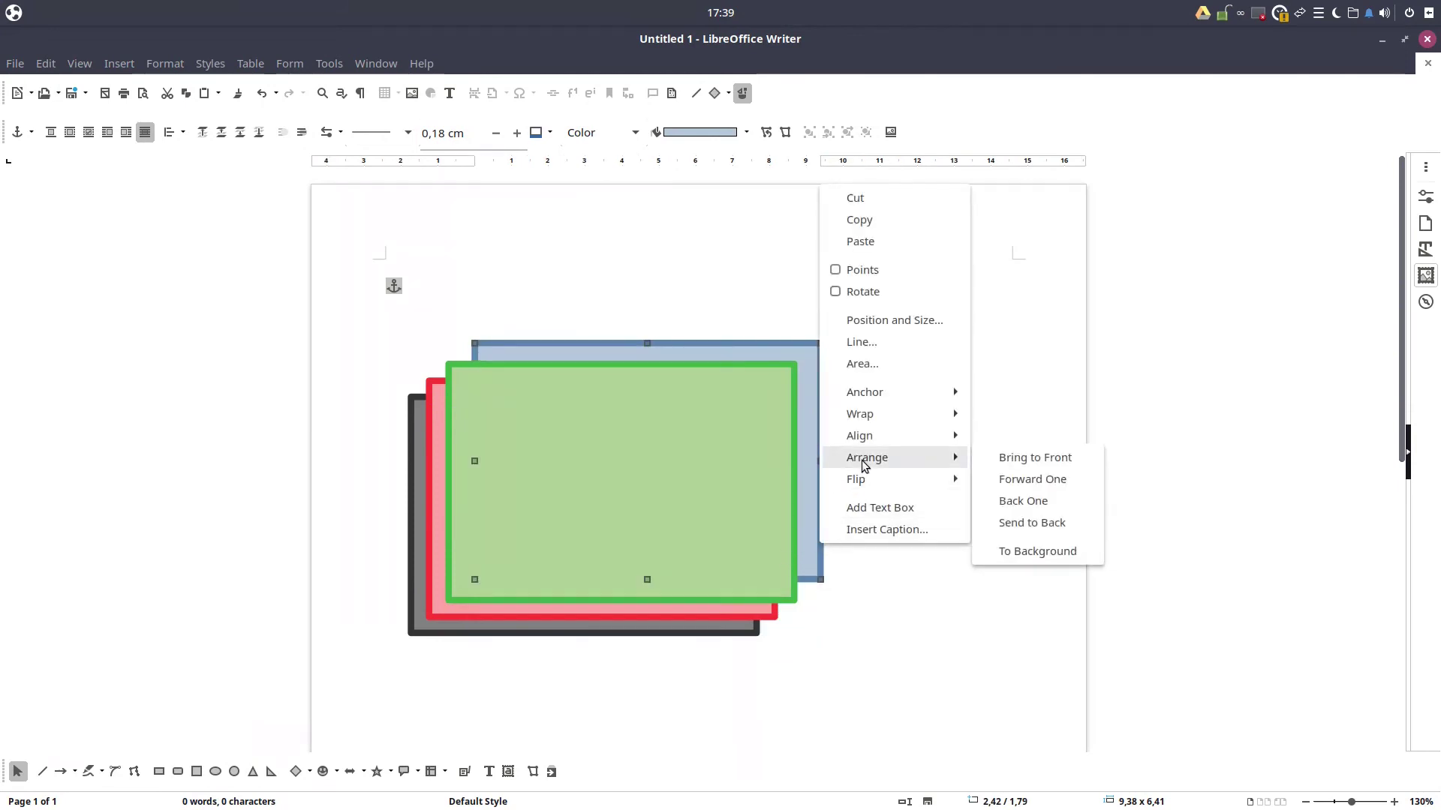
click(1006, 466)
click(412, 625)
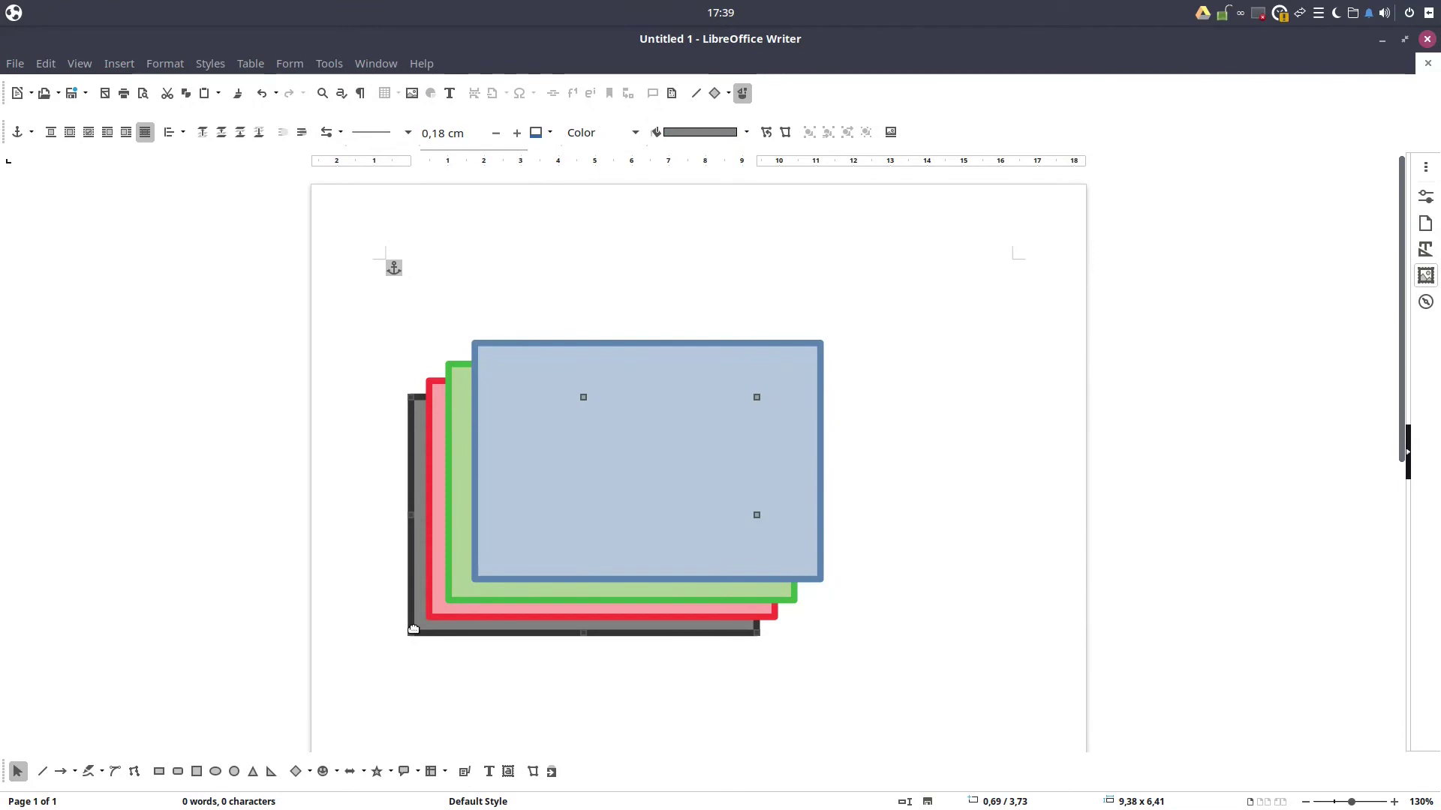
right_click(413, 627)
mouse_move(516, 541)
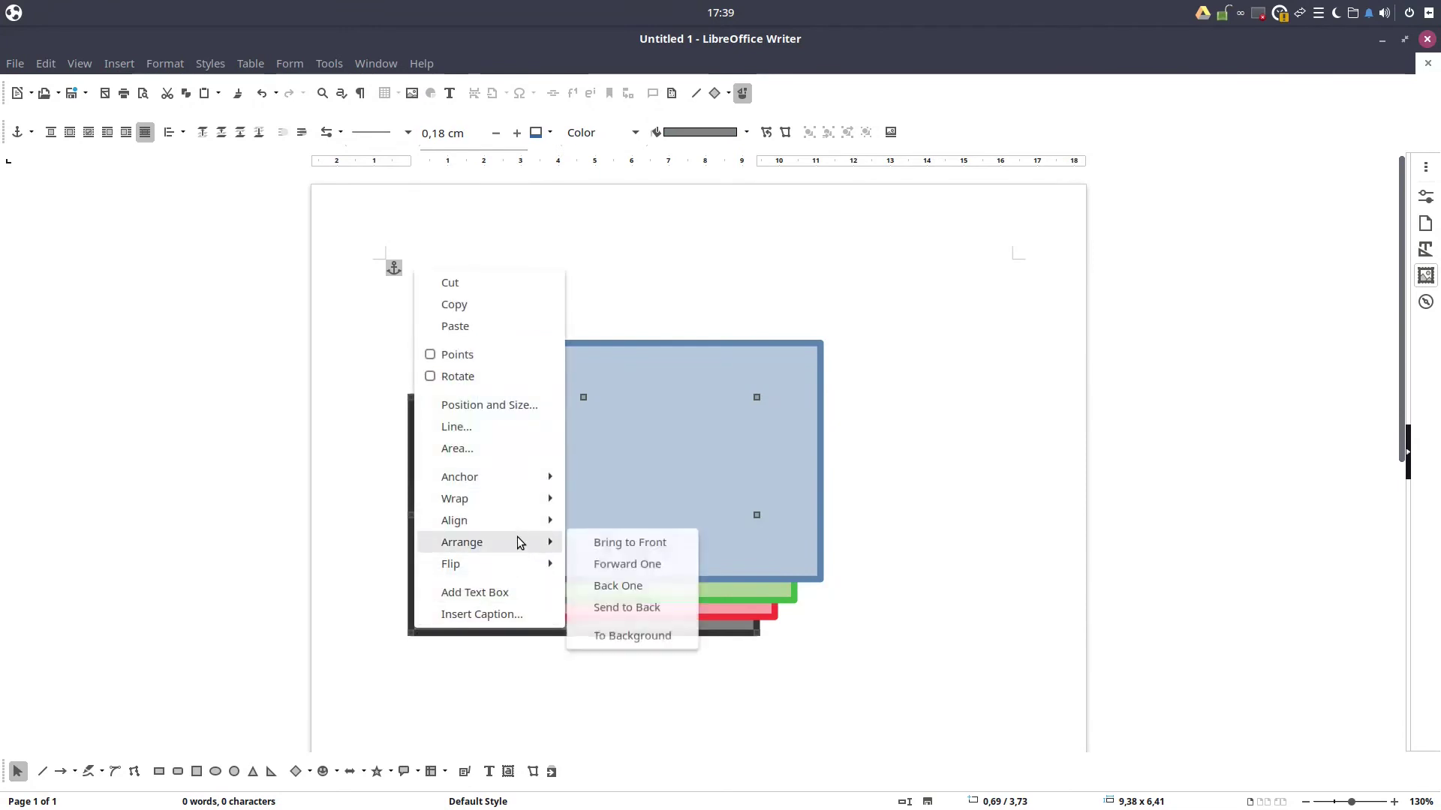
click(630, 566)
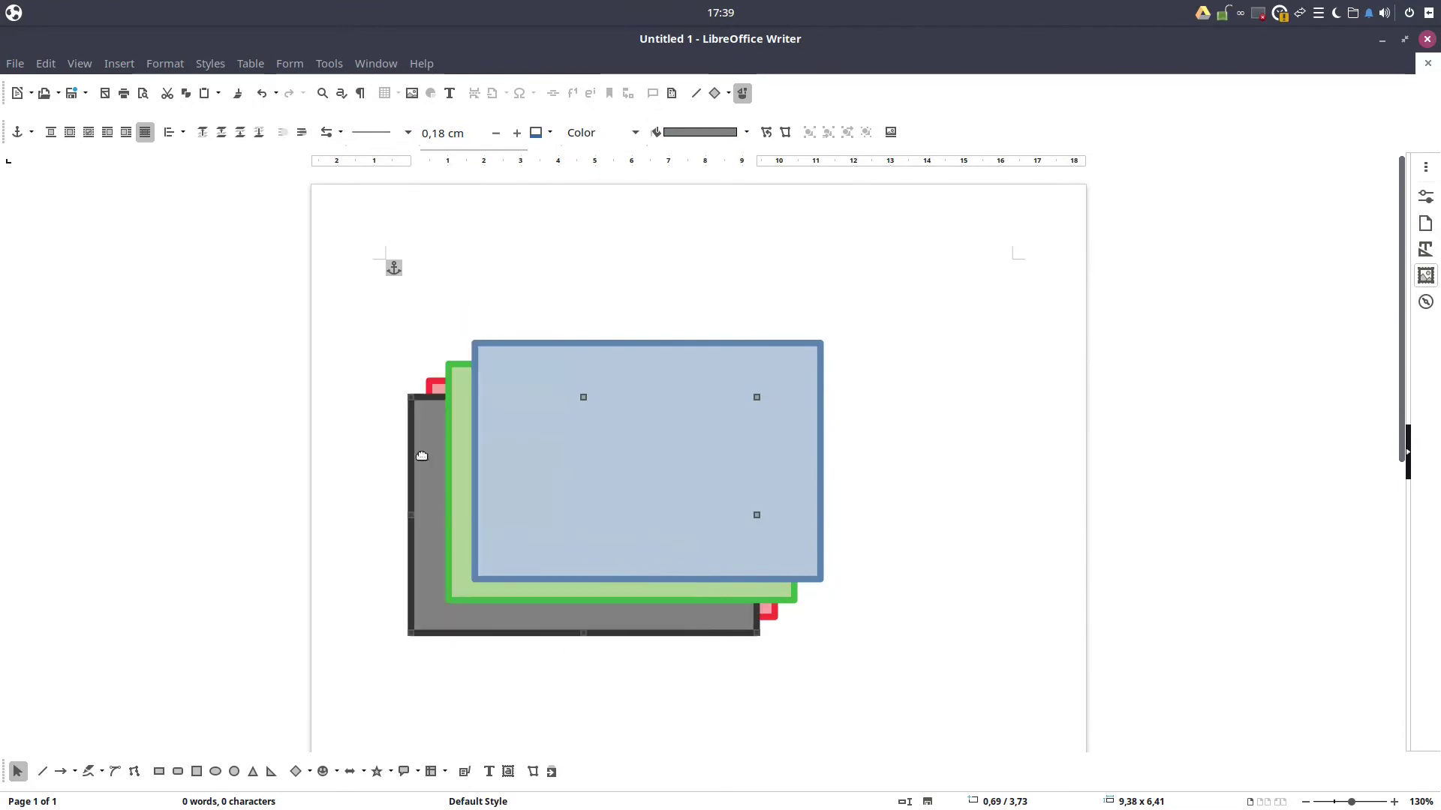
right_click(425, 429)
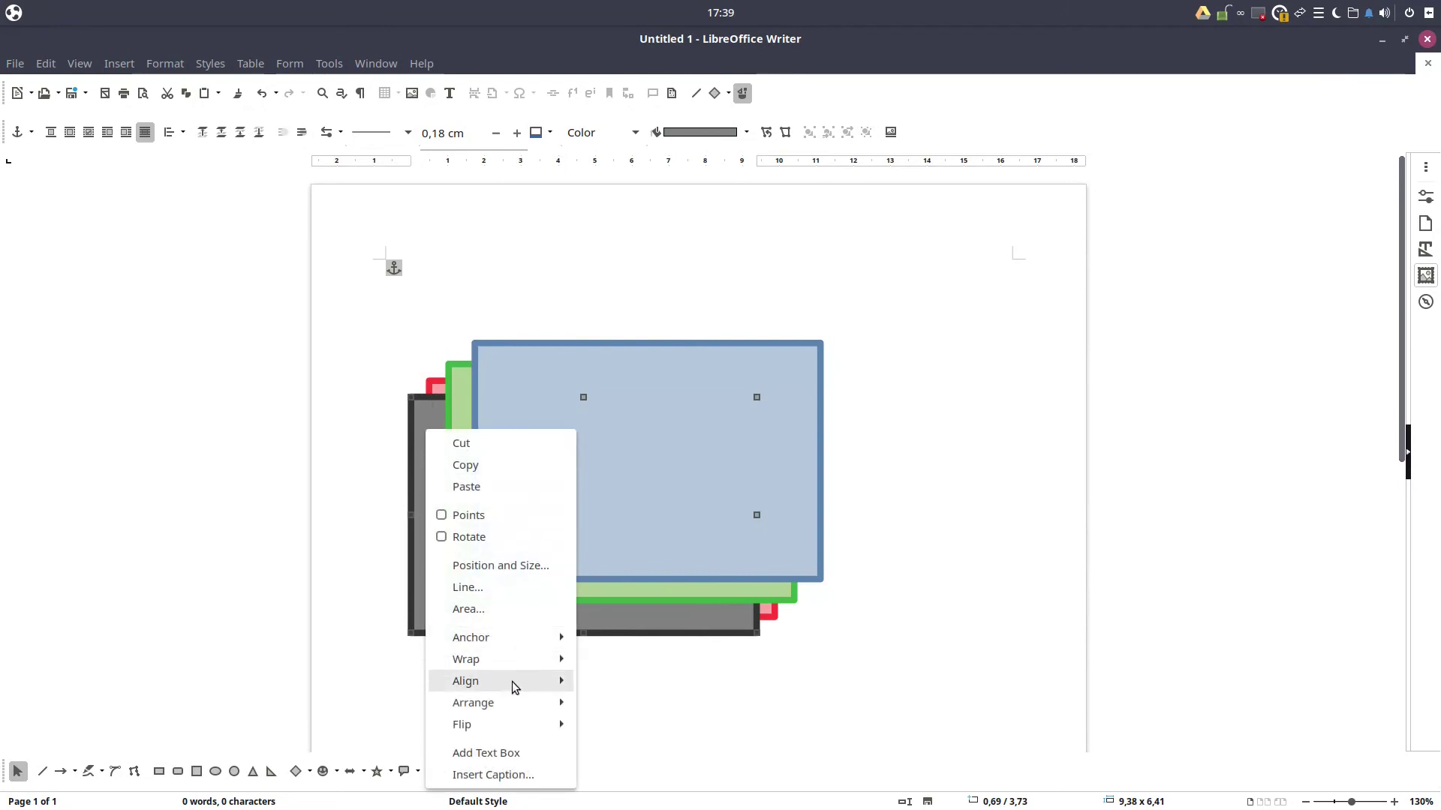
mouse_move(524, 701)
click(613, 725)
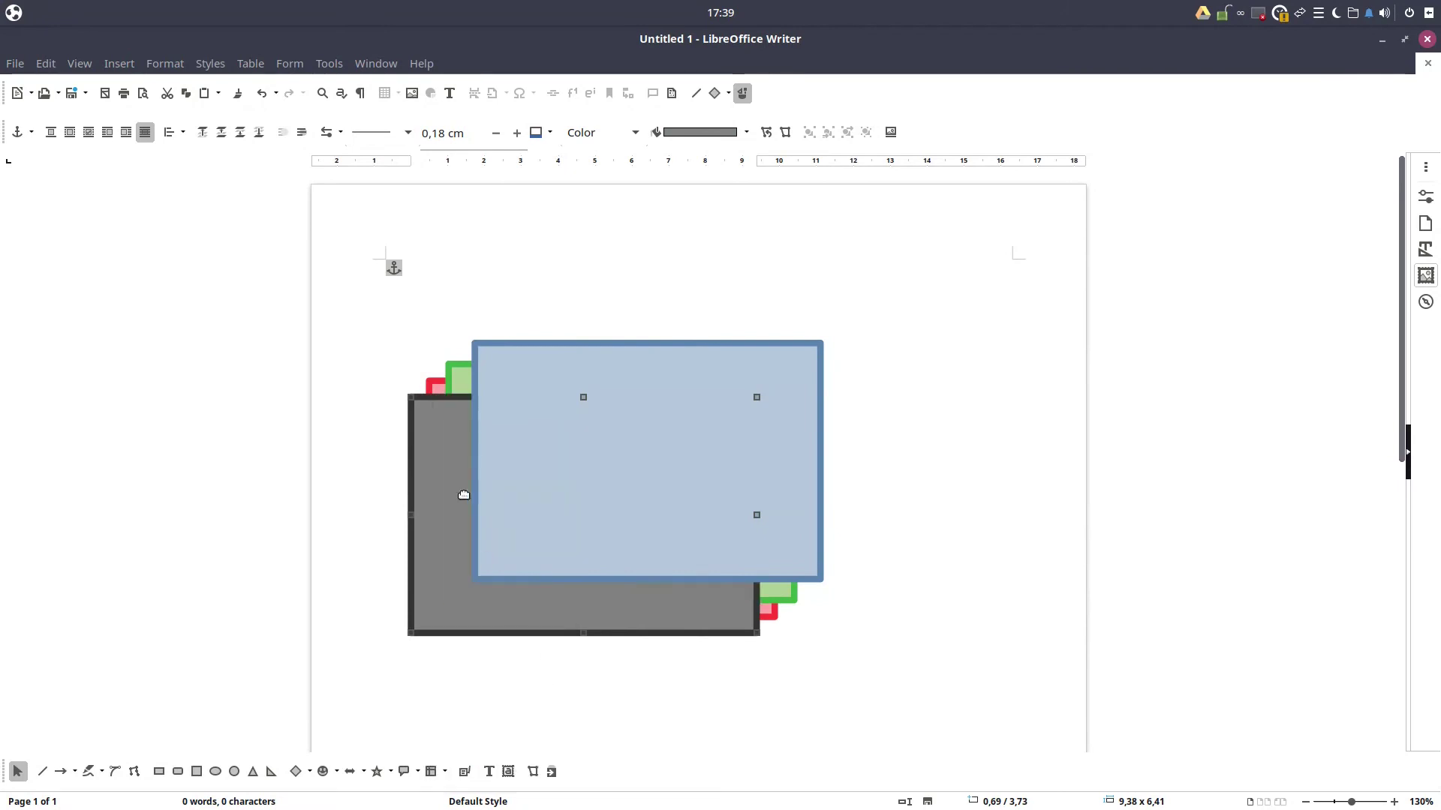
right_click(442, 439)
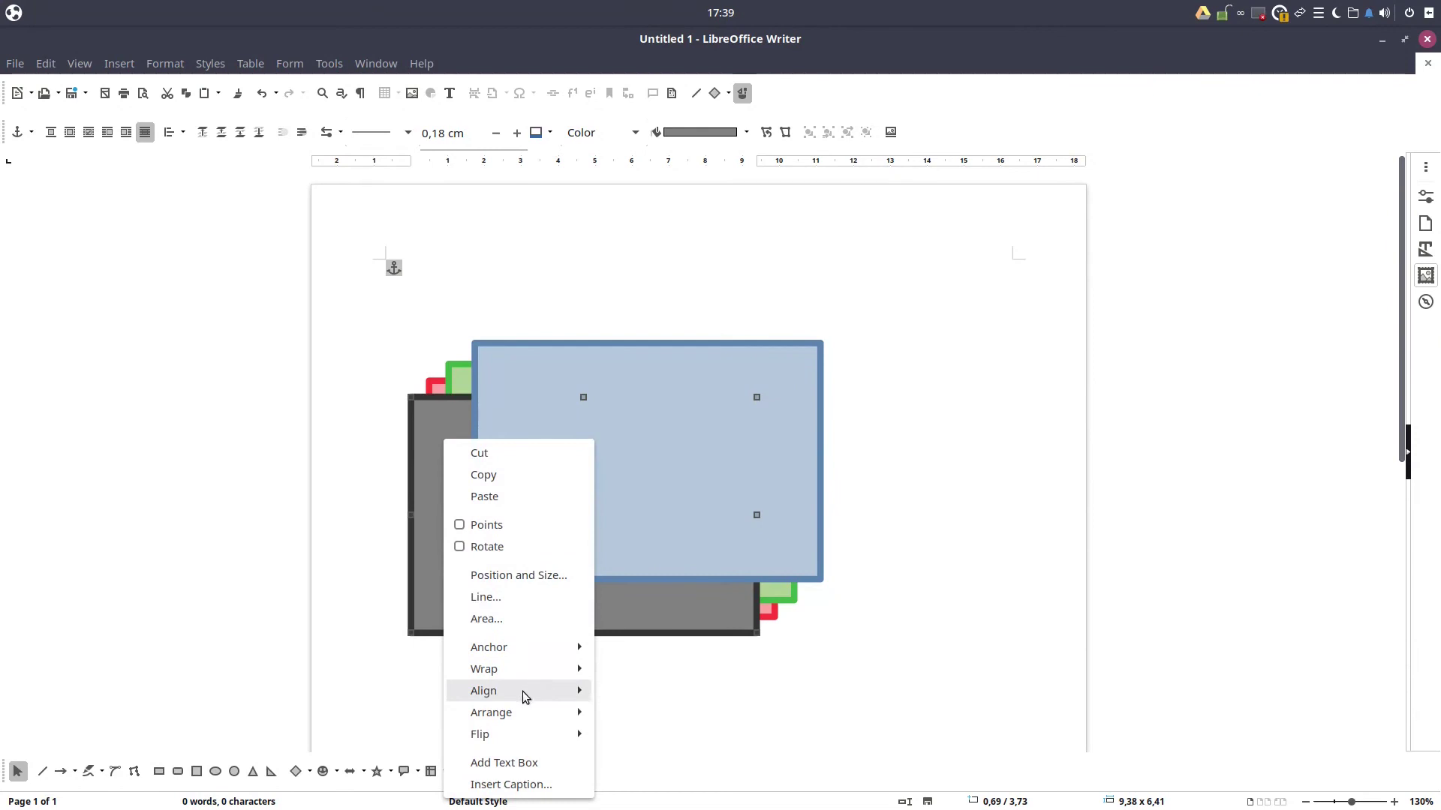
mouse_move(524, 711)
click(617, 724)
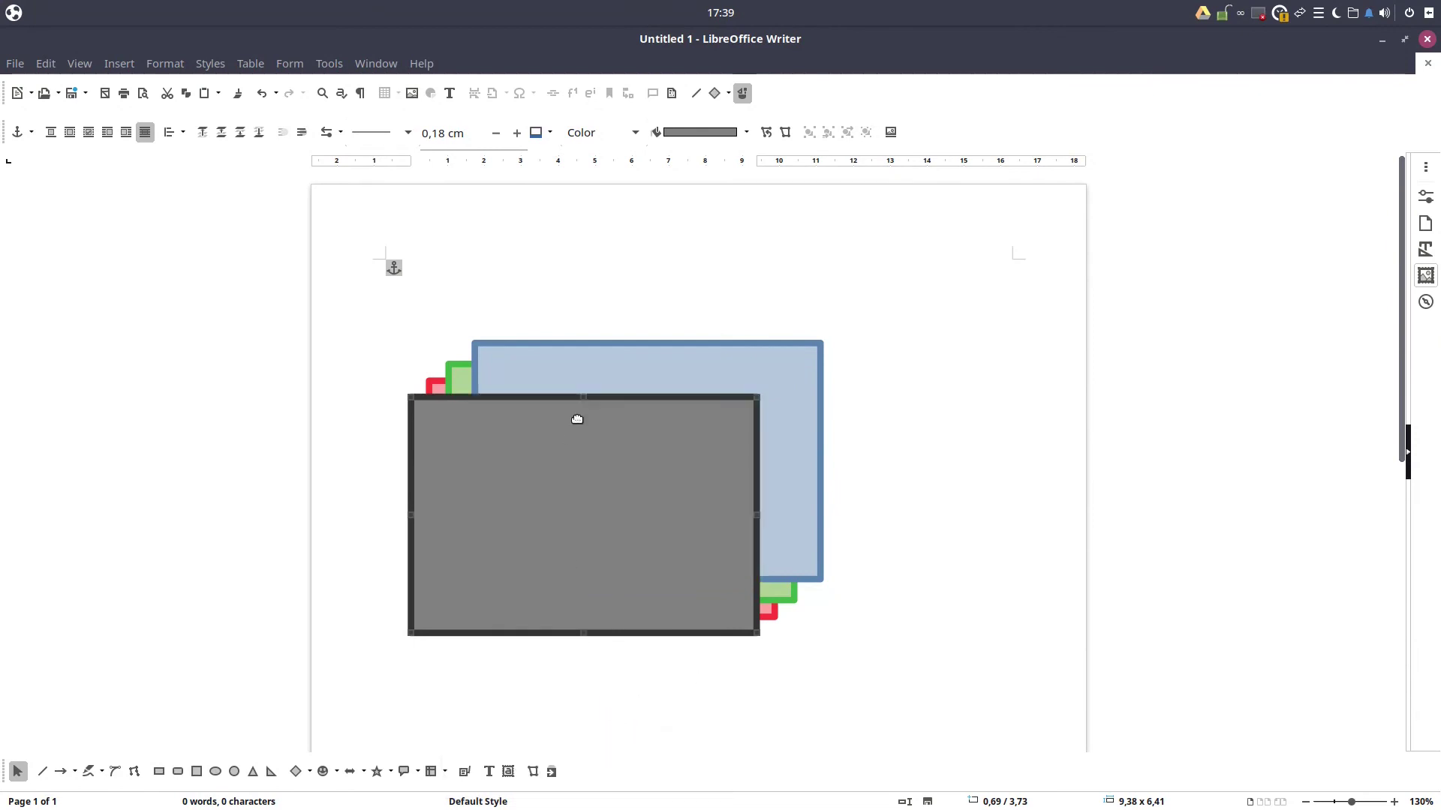
right_click(586, 460)
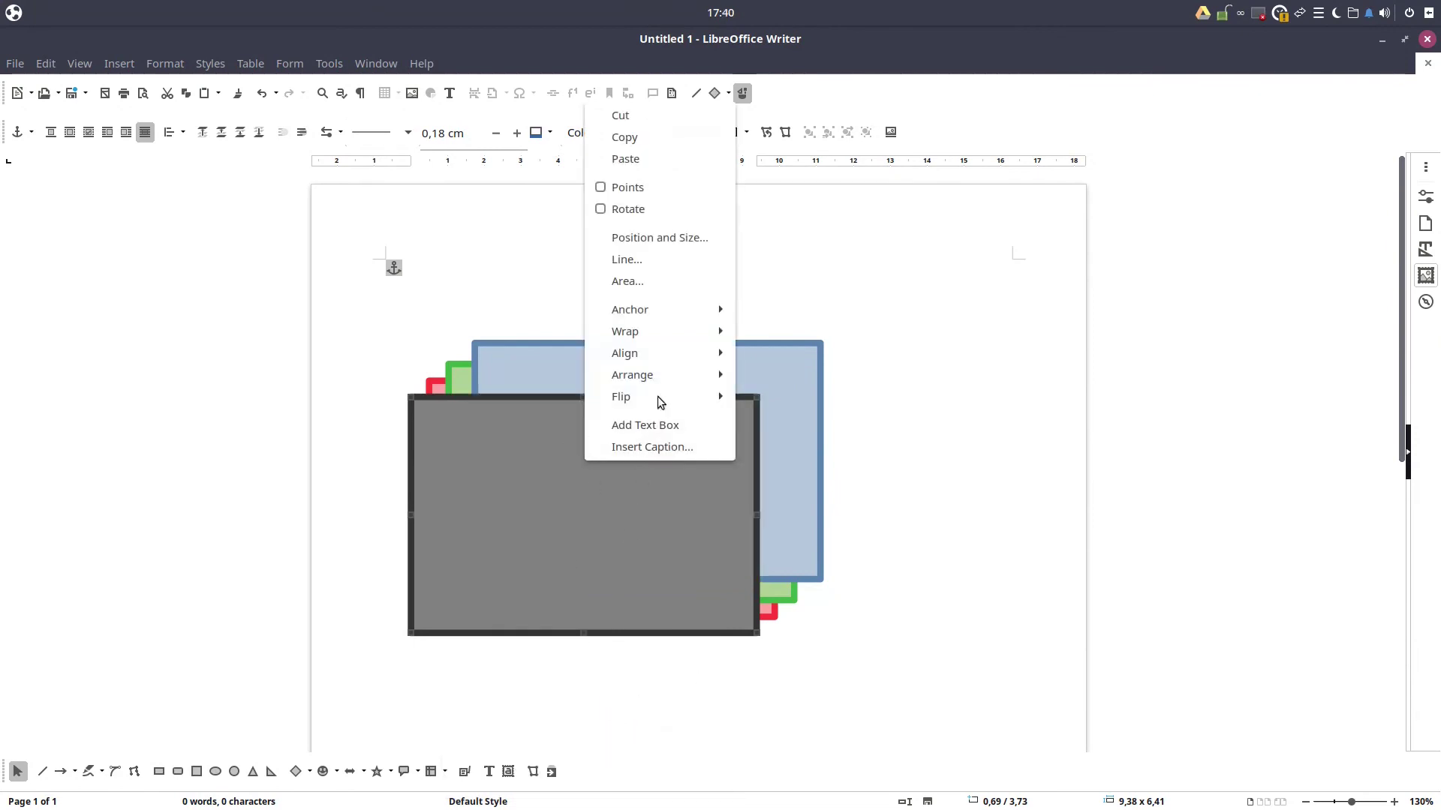
mouse_move(674, 375)
click(742, 441)
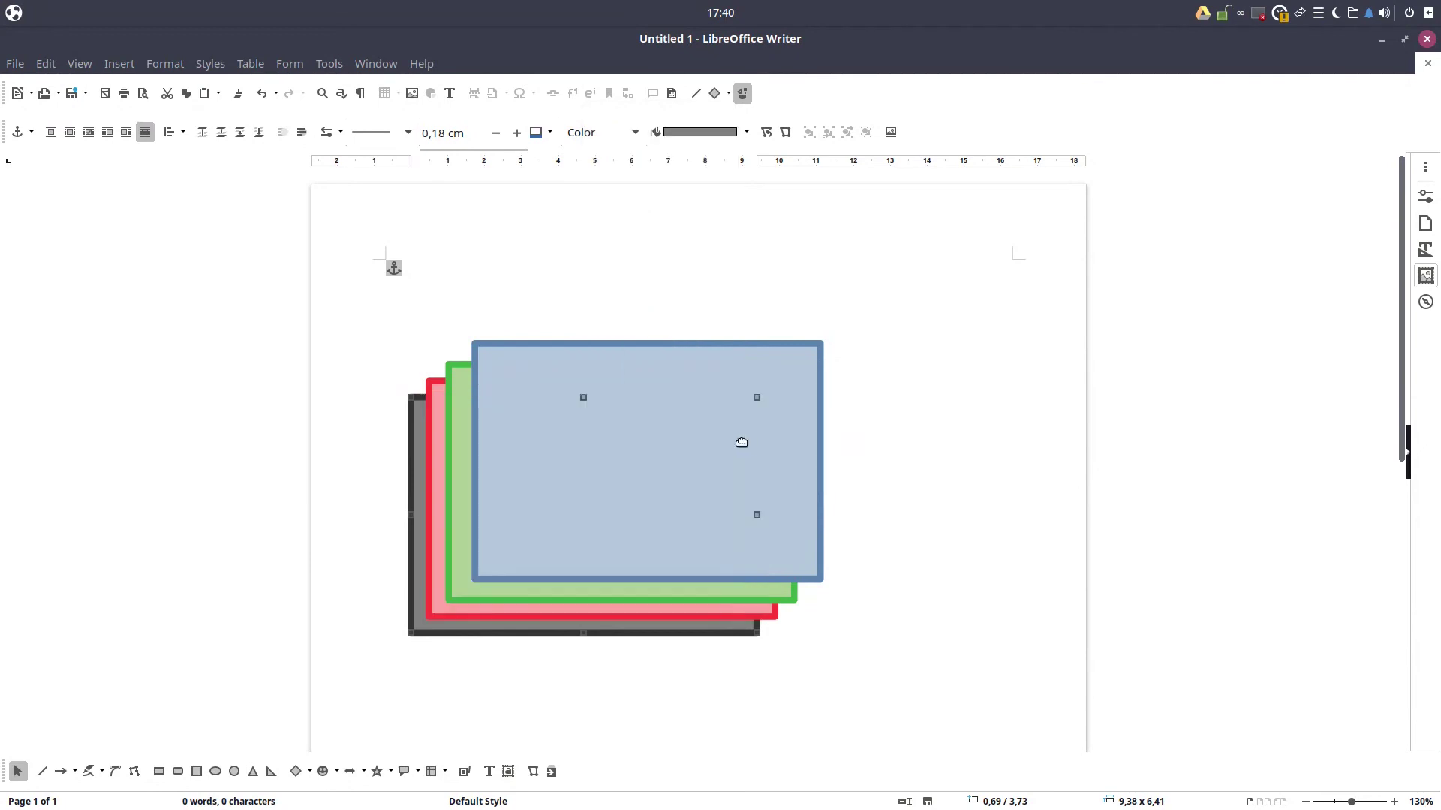
click(811, 437)
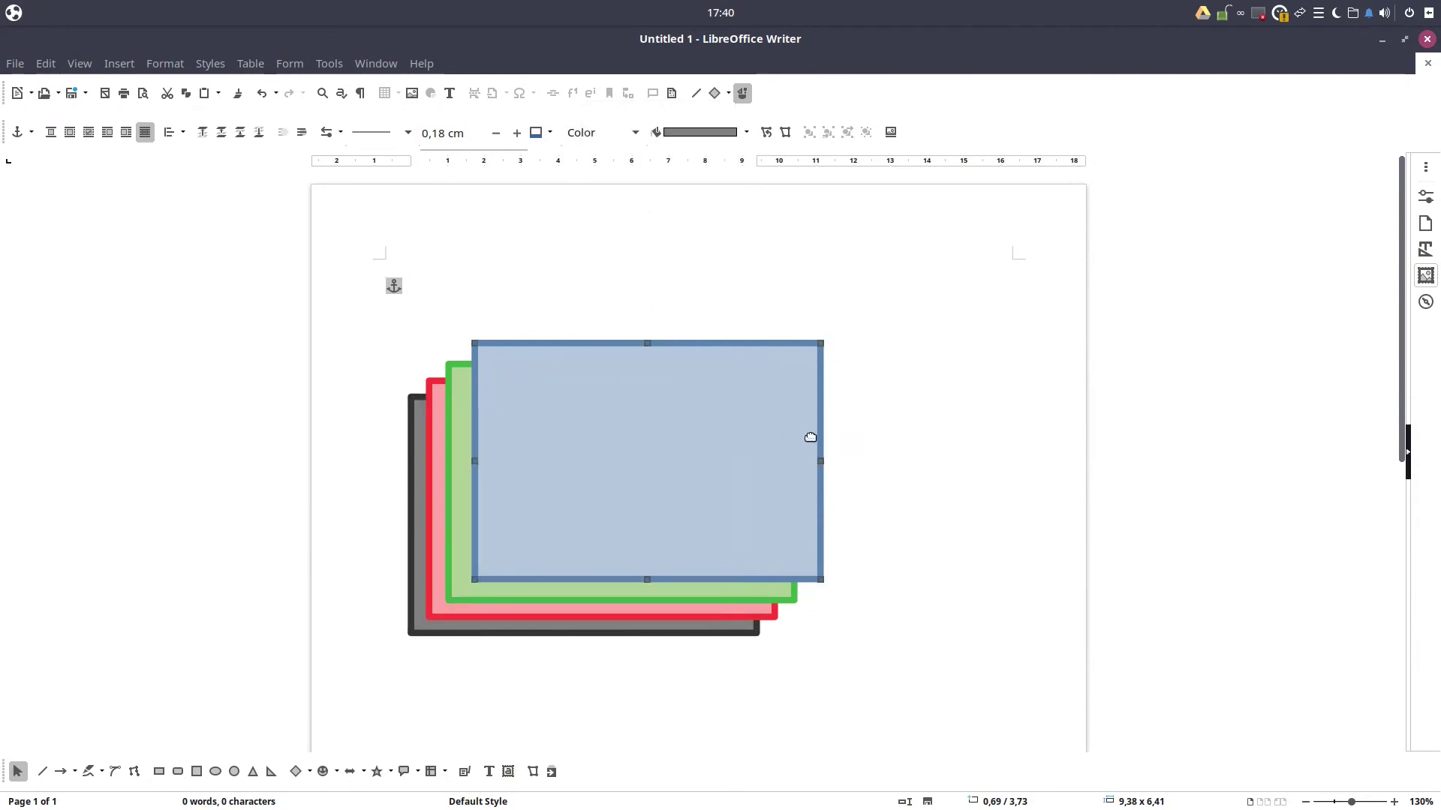
Bring the grey rectangle in front of all the others with Arrange > Bring to Front.
click(929, 453)
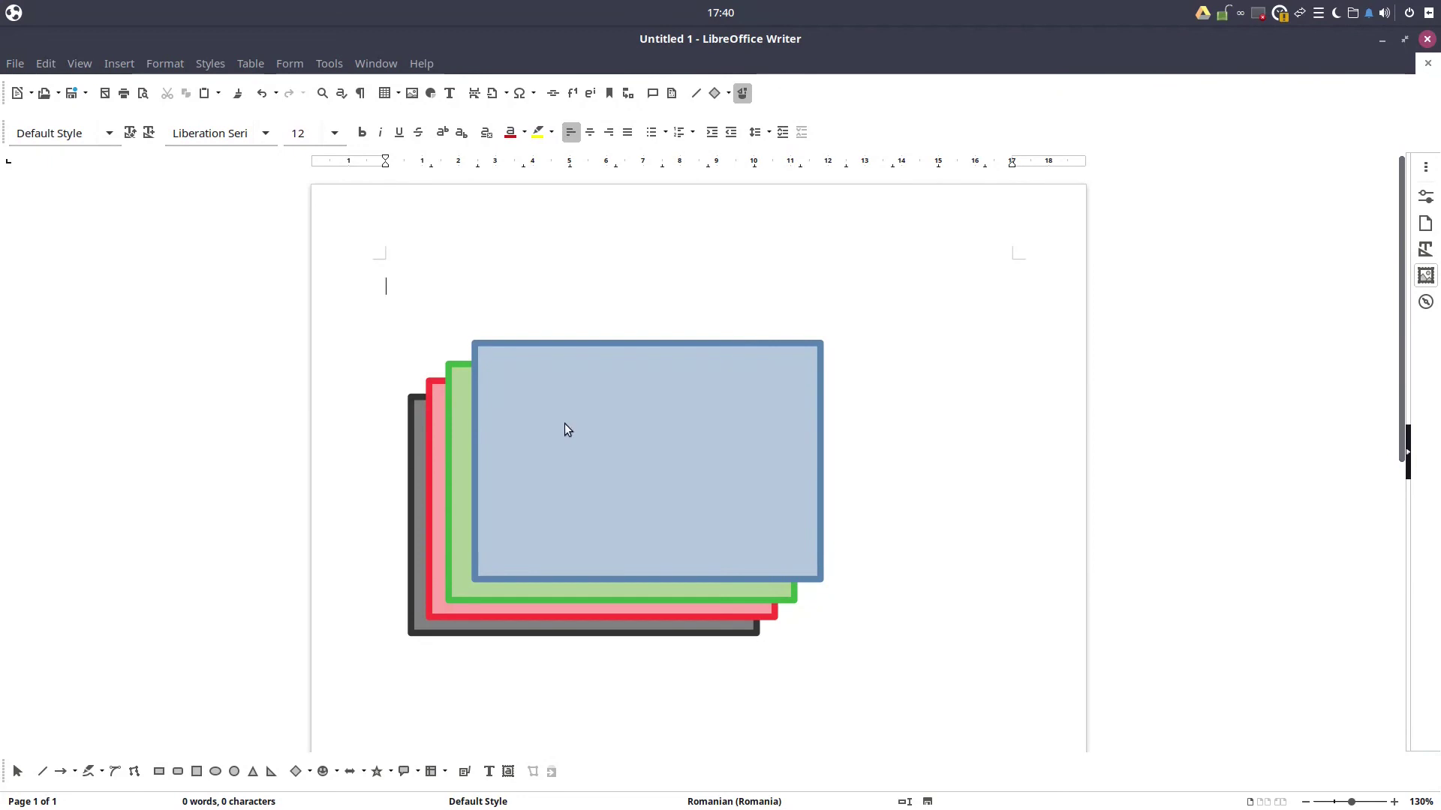
right_click(412, 440)
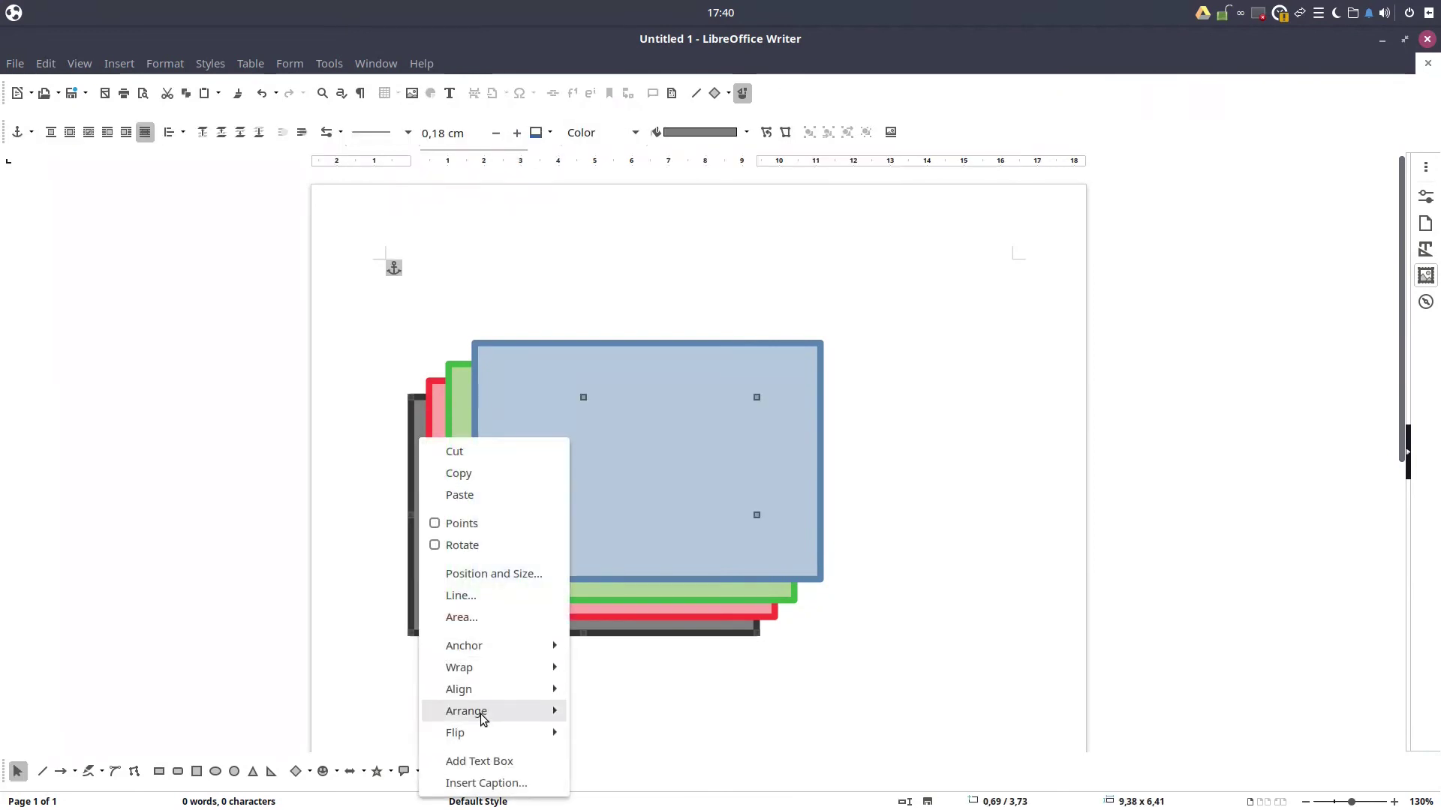
key(Escape)
key(Escape)
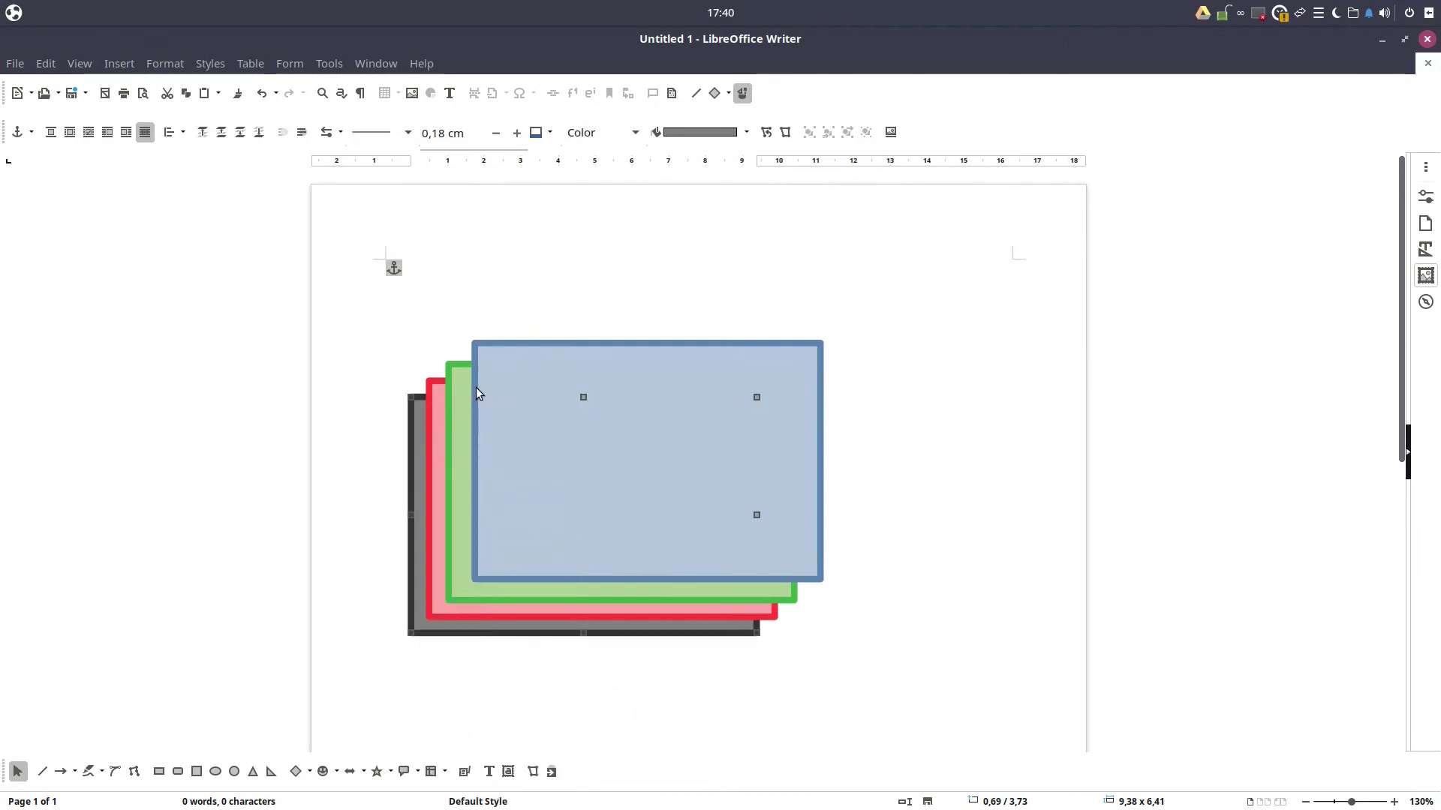
right_click(413, 439)
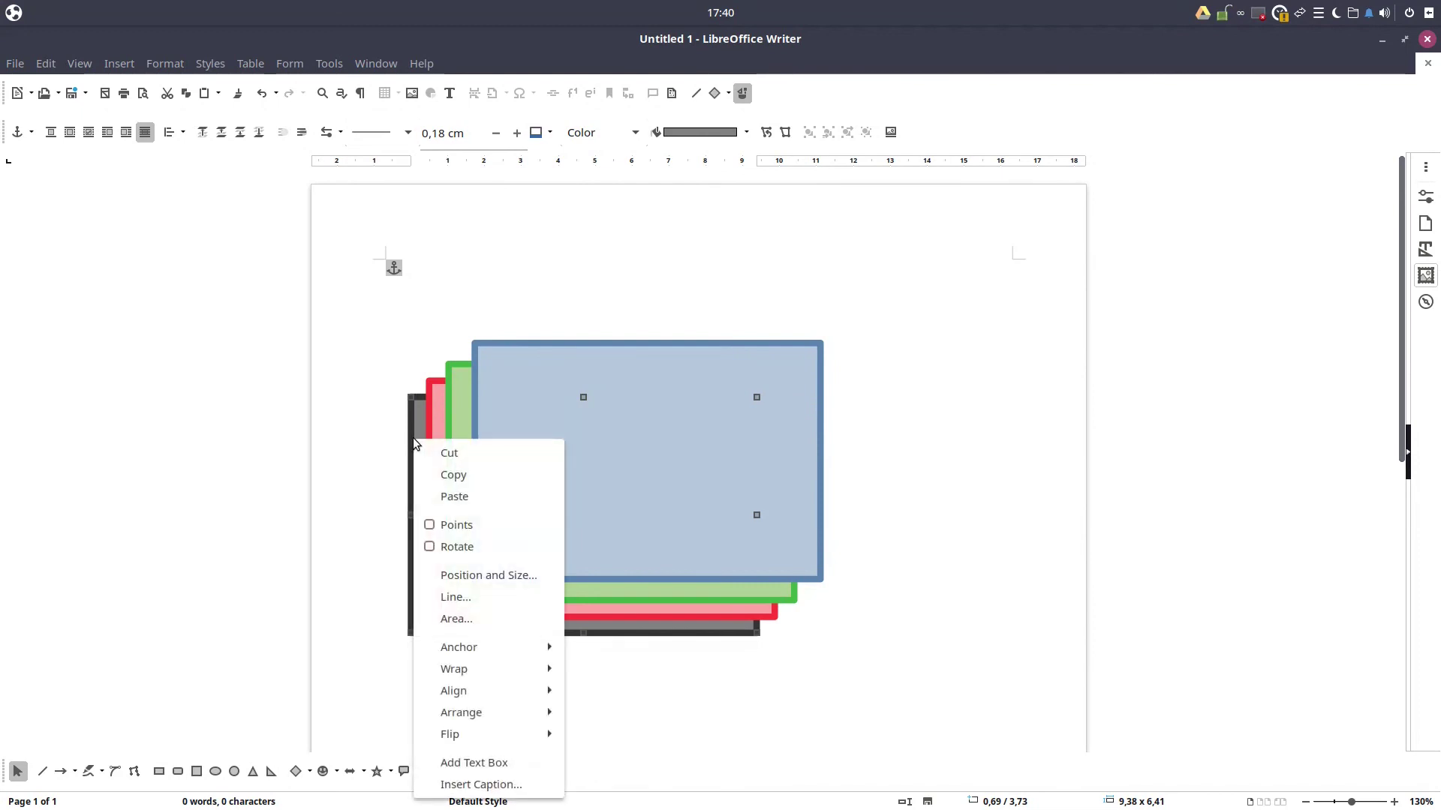
mouse_move(489, 712)
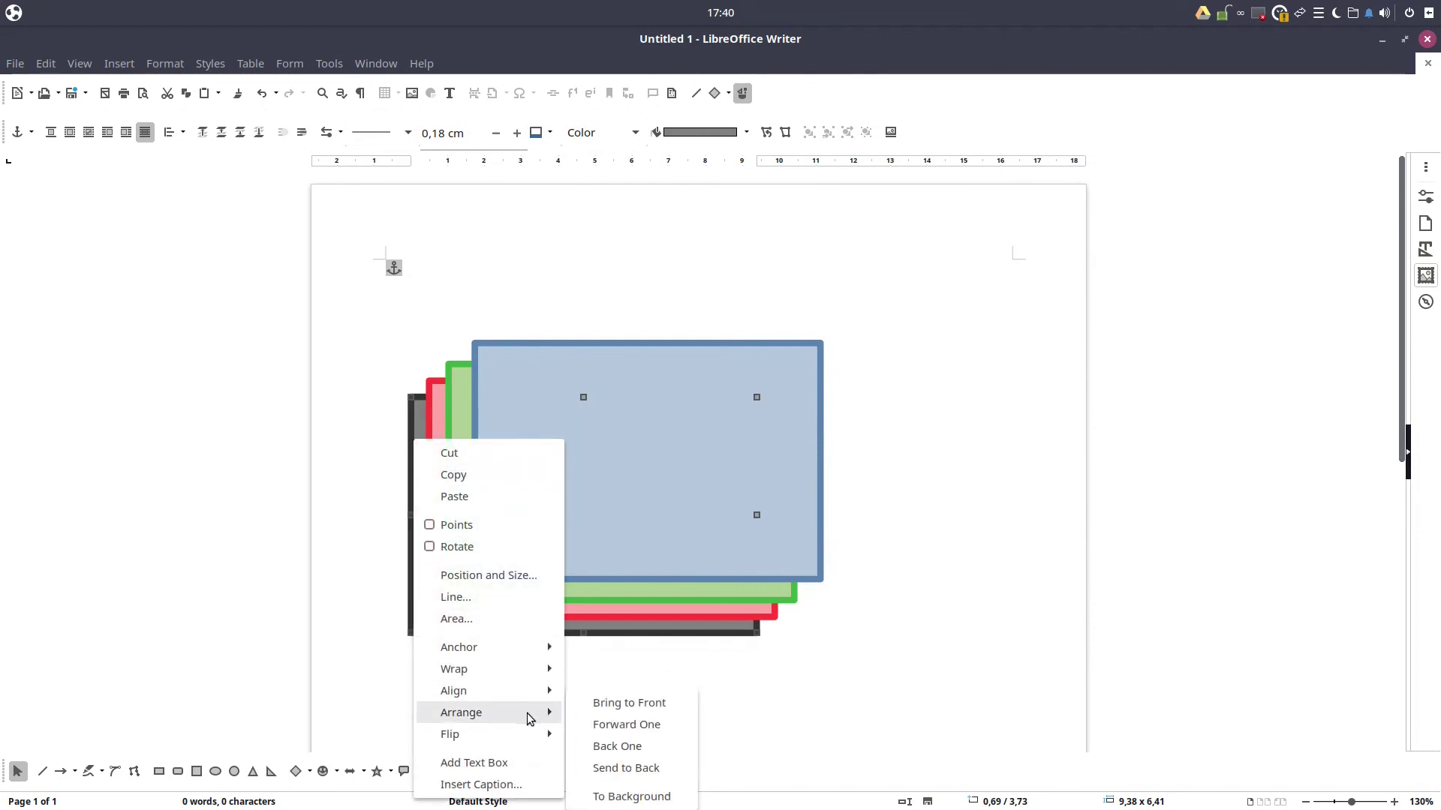
click(615, 705)
Shift the grey rectangle slightly right and down, then show Help > About LibreOffice.
drag(691, 482, 713, 518)
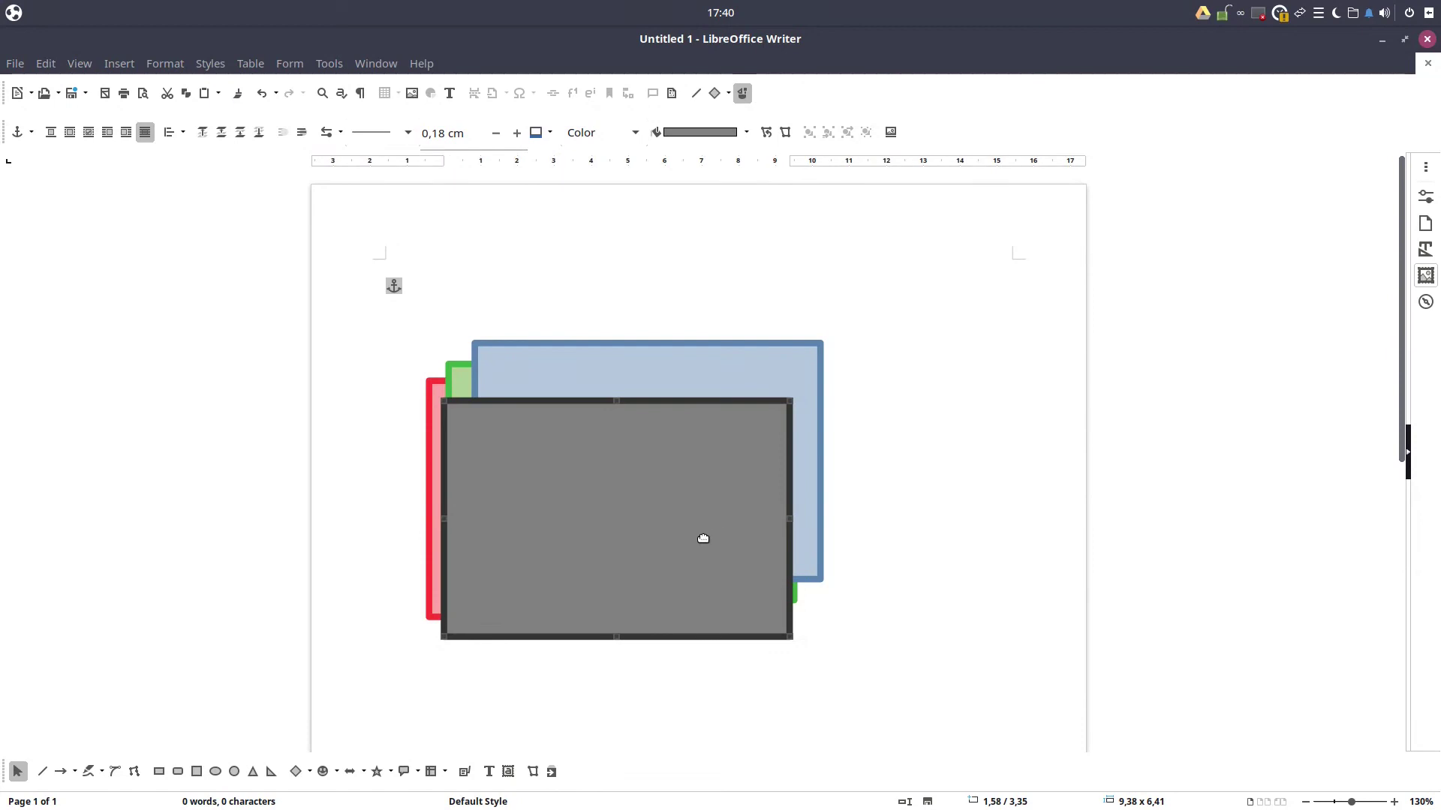
click(983, 444)
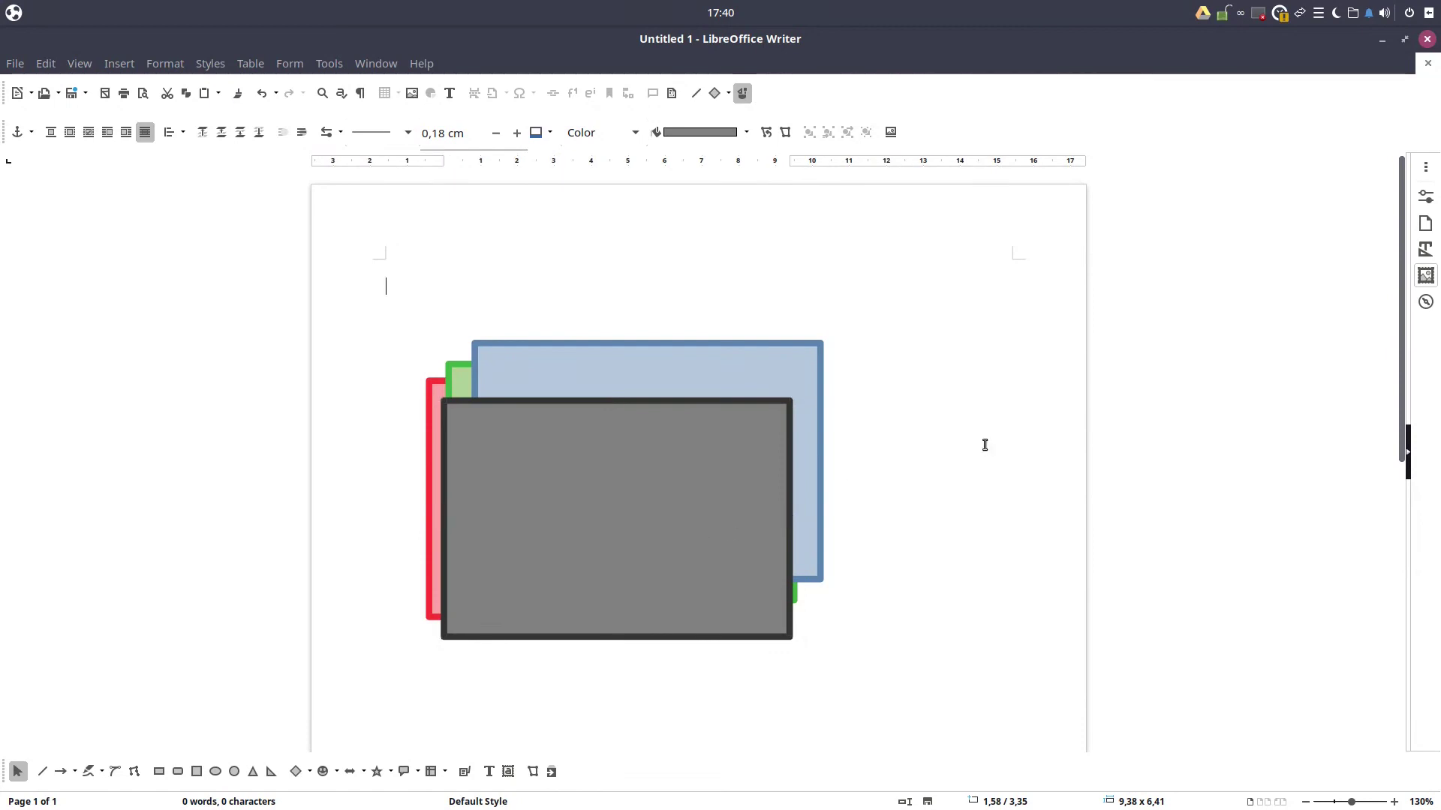
click(432, 66)
click(443, 360)
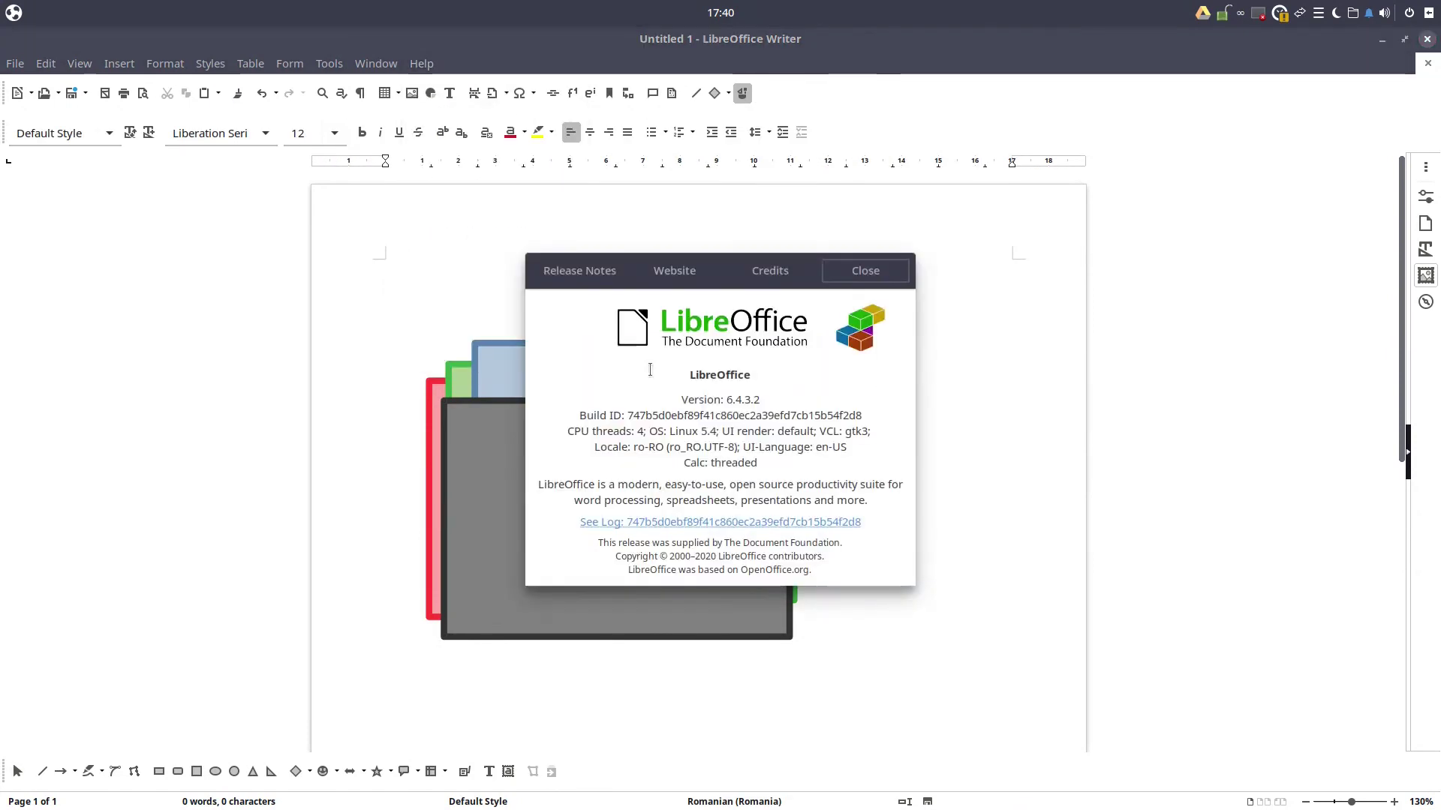